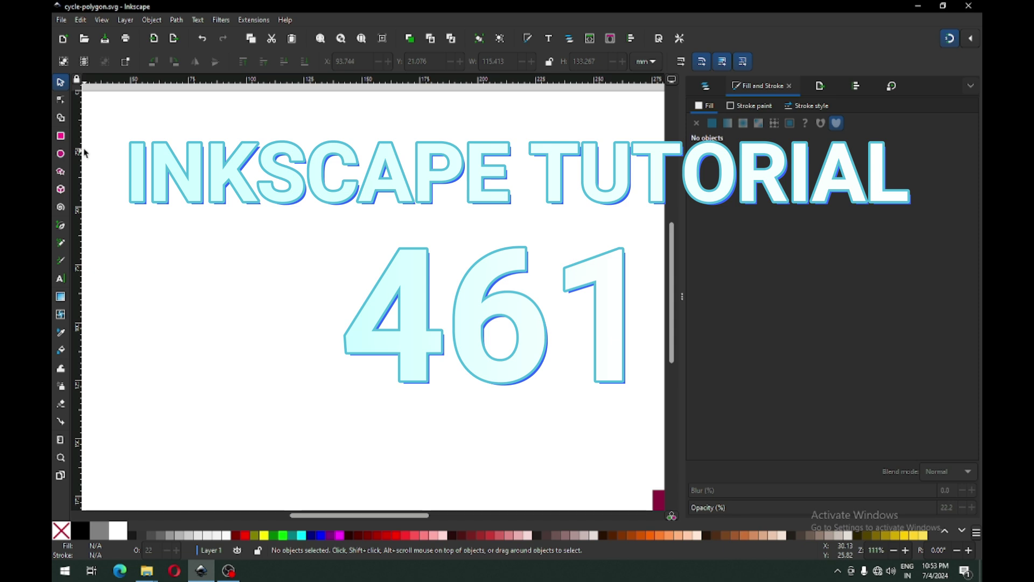
Select the Star/Polygon tool in polygon mode with 6 corners, no rounding or randomization
left_click(61, 171)
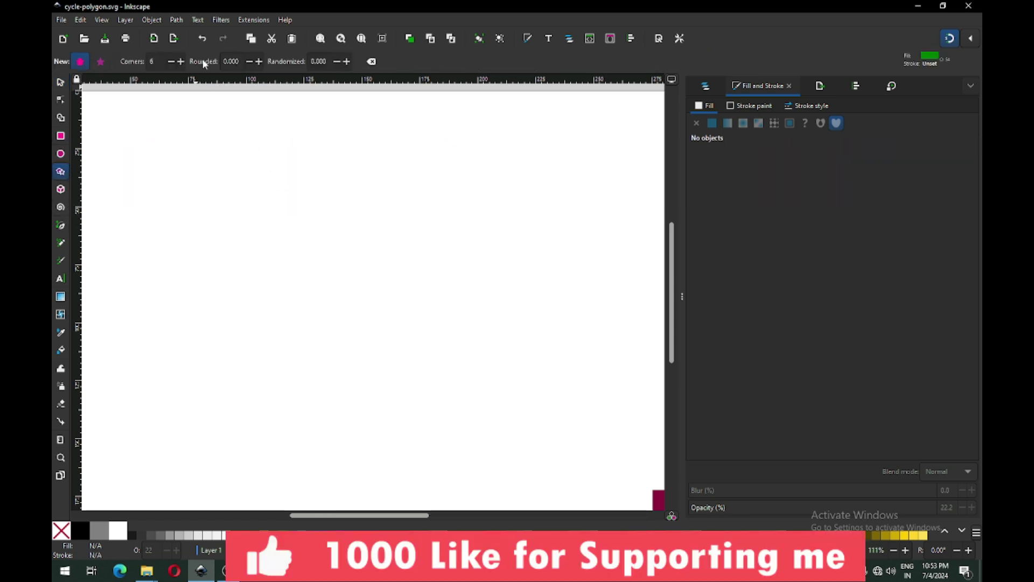
Draw a large green hexagon on the page and convert it to a path
mouse_move(339, 276)
left_mouse_down()
mouse_move(409, 396)
mouse_move(397, 440)
mouse_move(430, 443)
mouse_move(485, 378)
left_mouse_up()
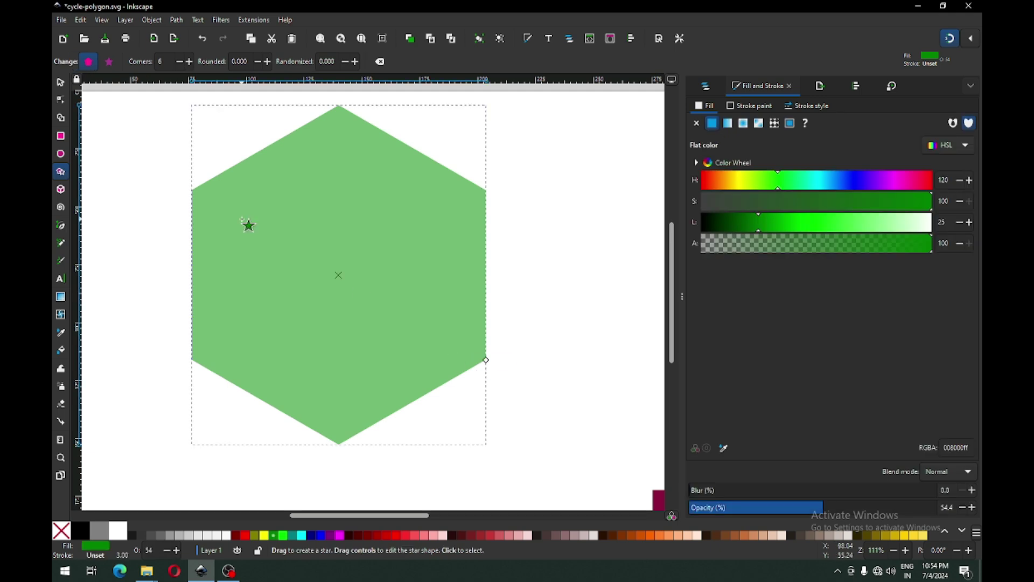
left_click(62, 83)
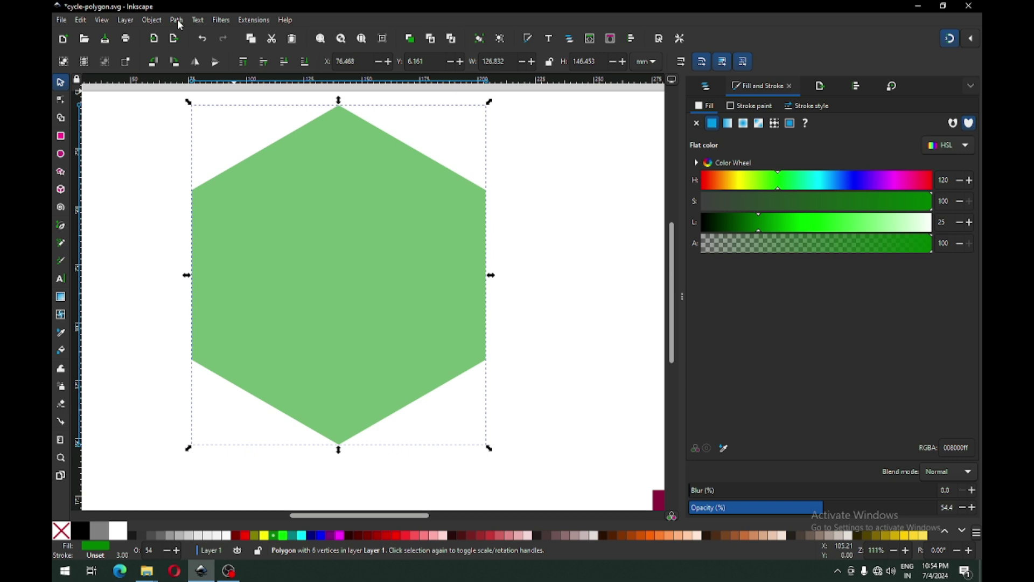
left_click(178, 20)
left_click(203, 32)
Lower the hexagon's opacity to about 23.6% and save the document
left_click_drag(790, 501, 747, 507)
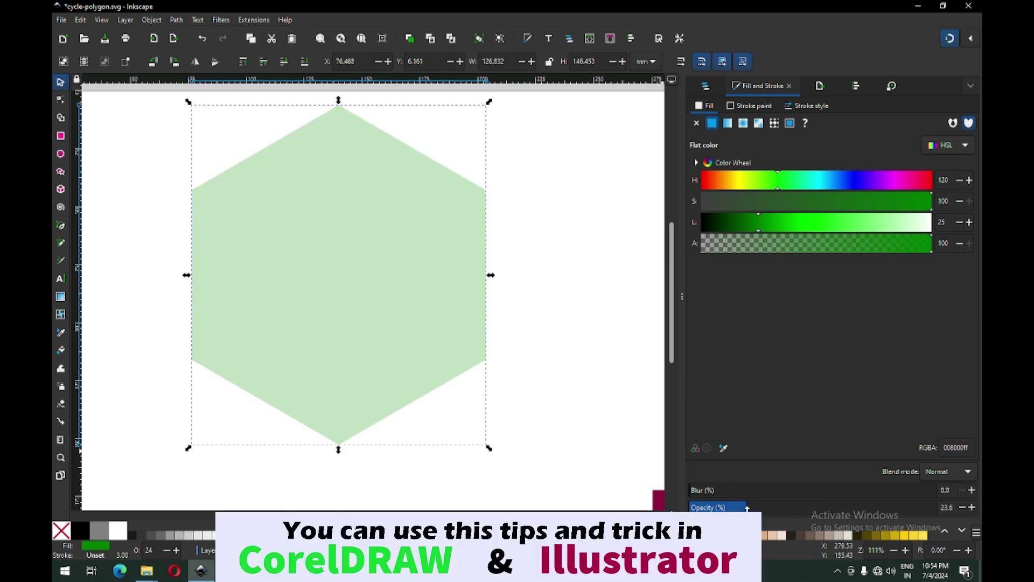
left_click(557, 257)
key("ctrl+s")
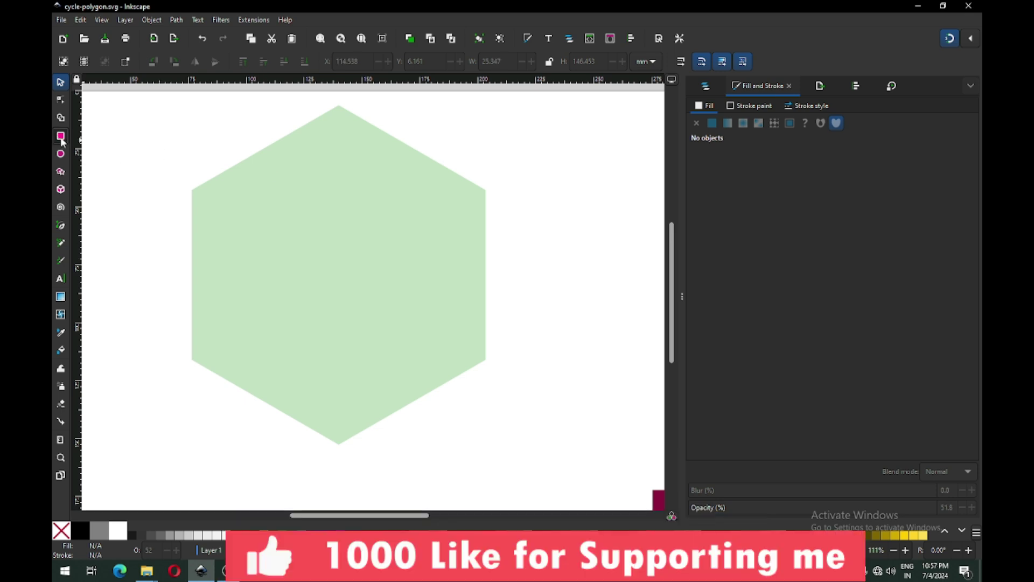
Draw a tall rectangle over the hexagon's left side and round its corners into a pill
left_click(61, 138)
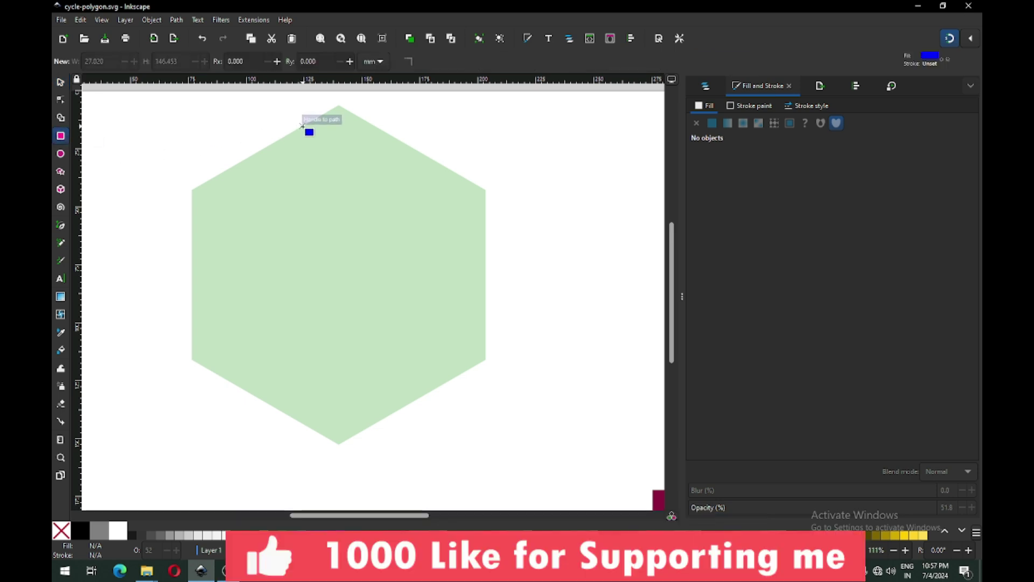
mouse_move(204, 132)
left_mouse_down()
mouse_move(231, 292)
mouse_move(268, 388)
left_mouse_up()
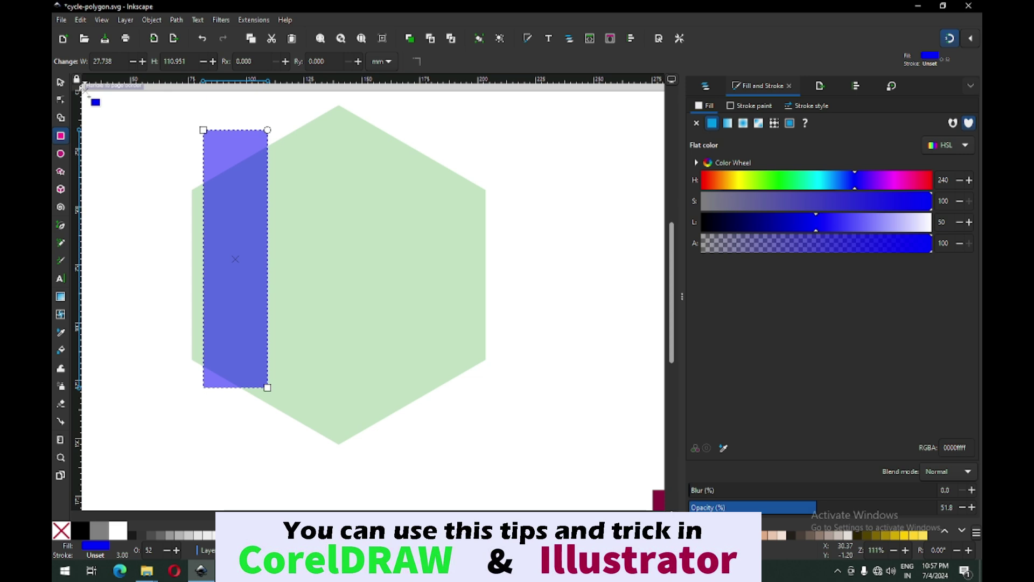
left_click_drag(268, 129, 270, 208)
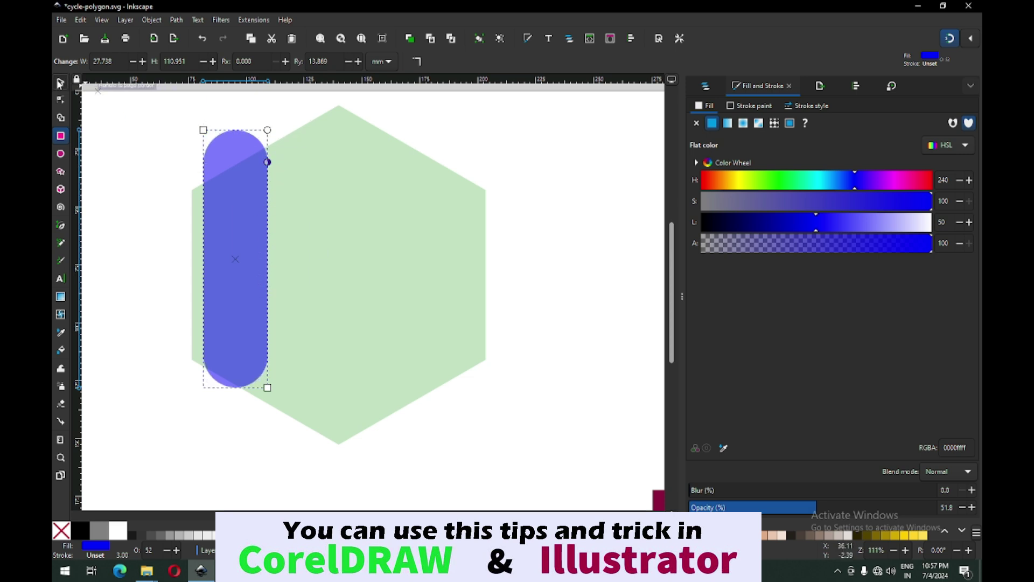
Duplicate the pill, colour the copy red, shift it right, and select both pills
left_click(60, 83)
right_click(249, 150)
left_click(275, 201)
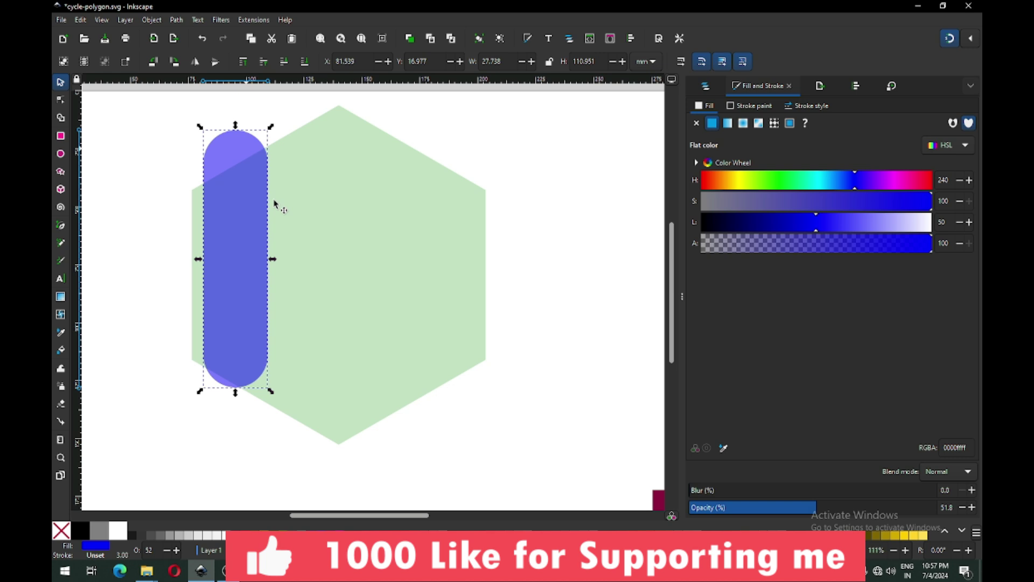
left_click(388, 531)
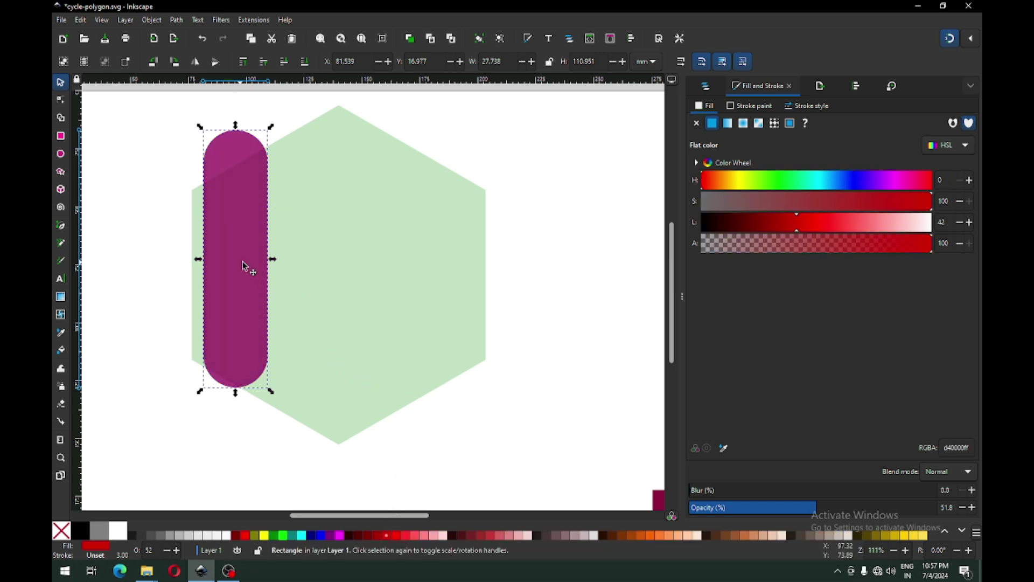
left_click_drag(249, 267, 270, 267)
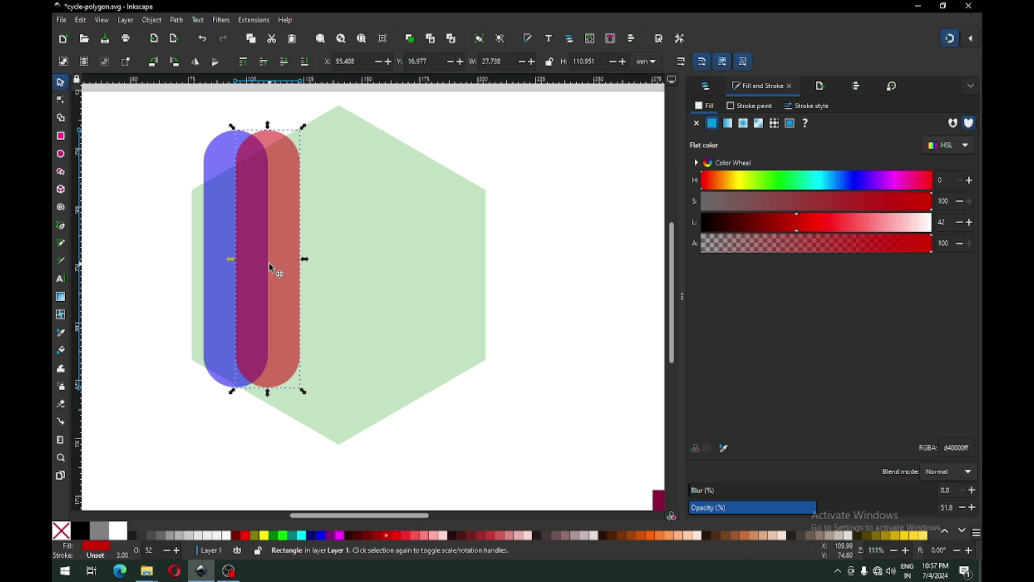
left_click(229, 156, "shift")
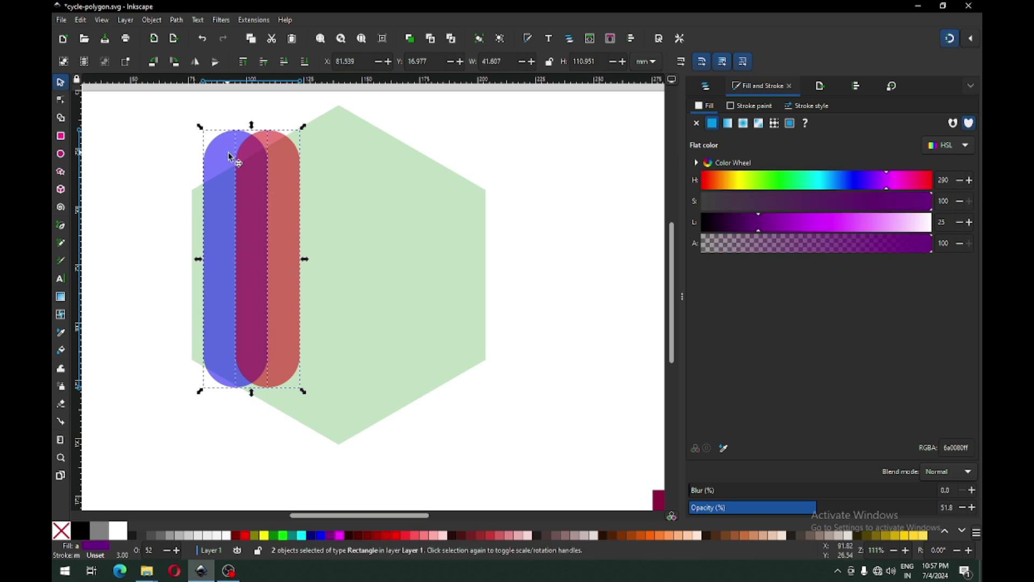
left_click(177, 20)
Subtract the red pill to form the strip, move it to the hexagon's top, stretch it full height, and save
left_click(204, 98)
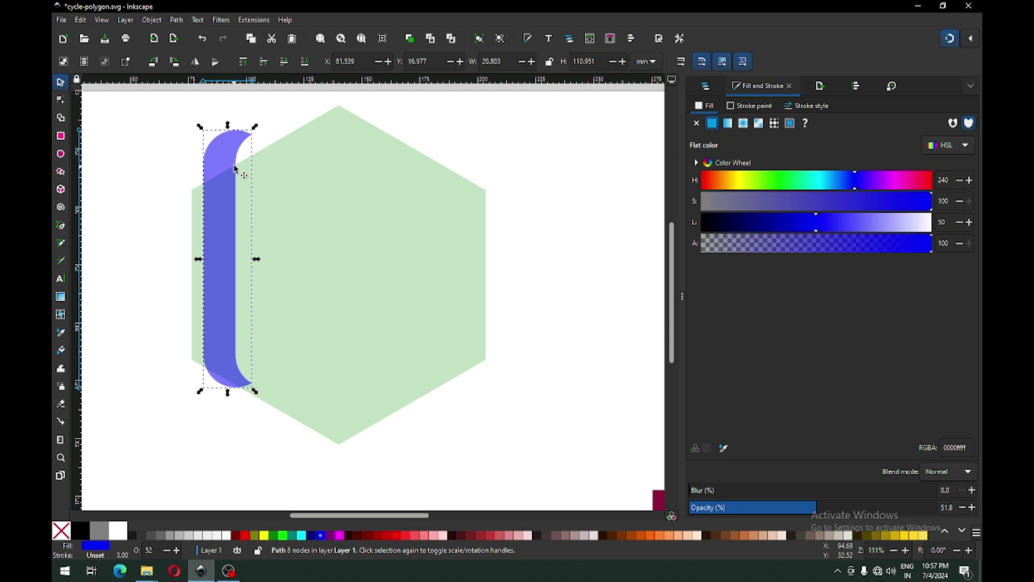
left_click_drag(232, 148, 321, 112)
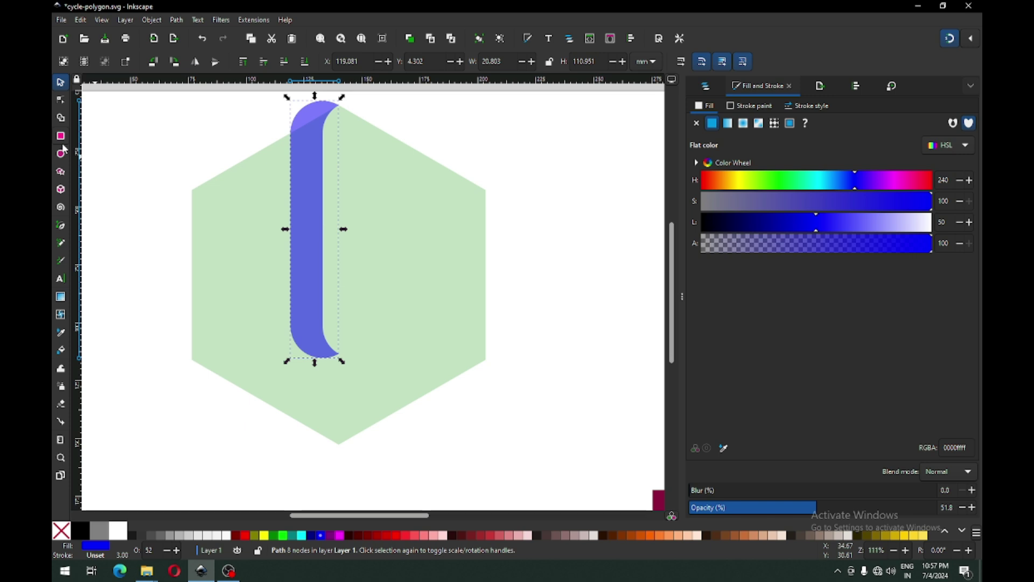
left_click(61, 100)
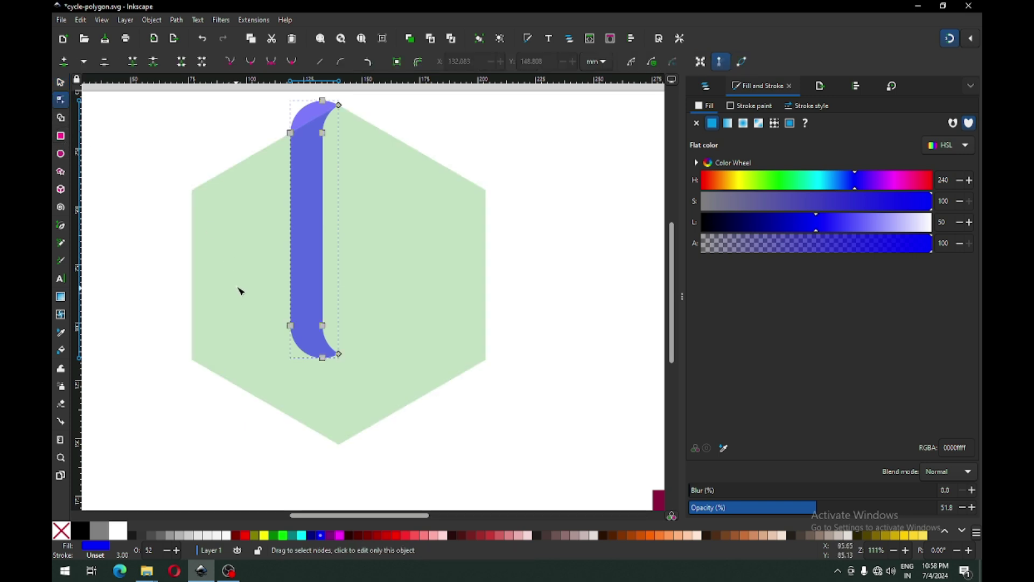
left_click_drag(237, 278, 337, 446)
left_click(61, 82)
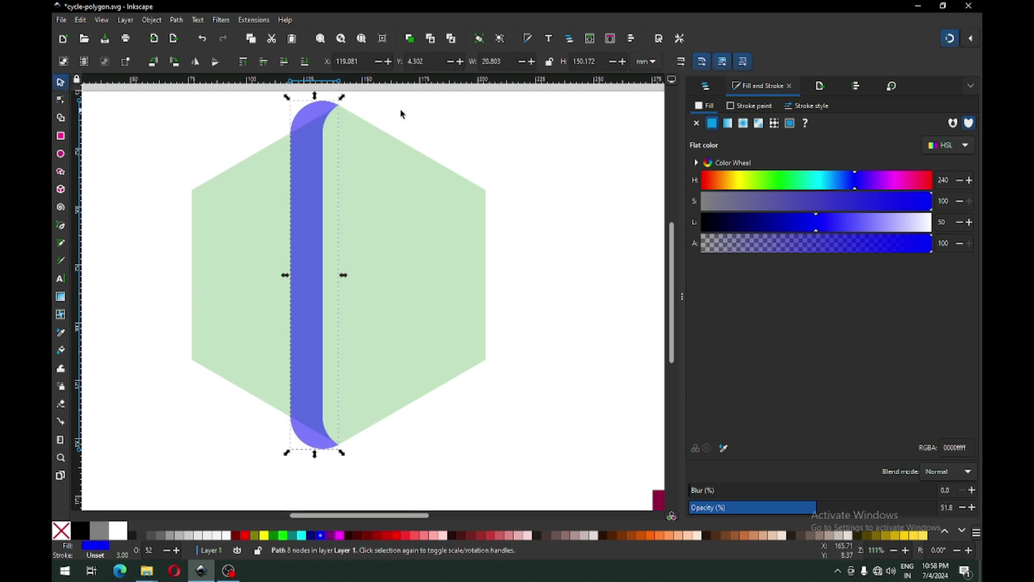
left_click(419, 134)
key("ctrl+s")
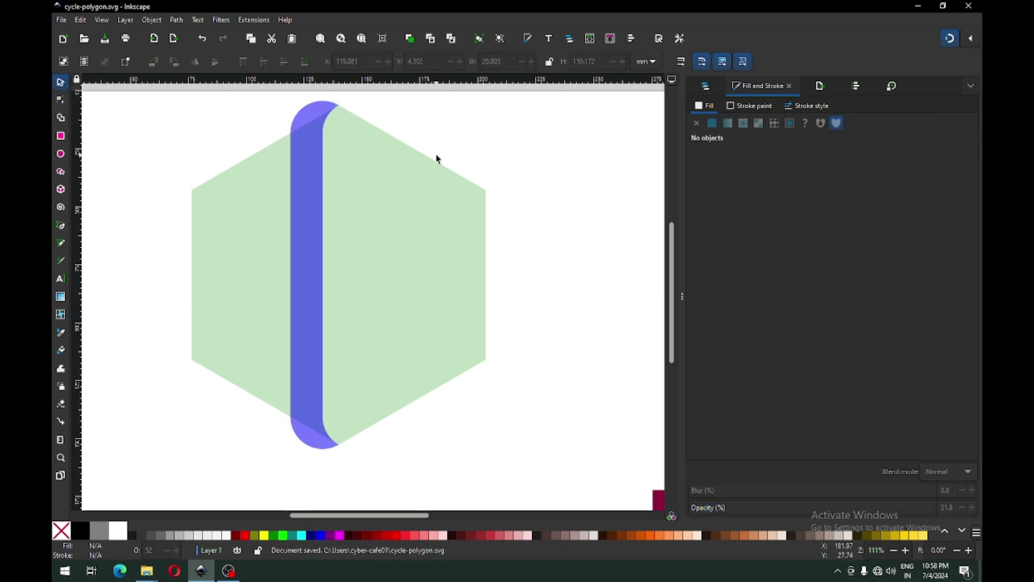
Duplicate the blue strip
double_click(306, 122)
right_click(305, 122)
left_click(270, 128)
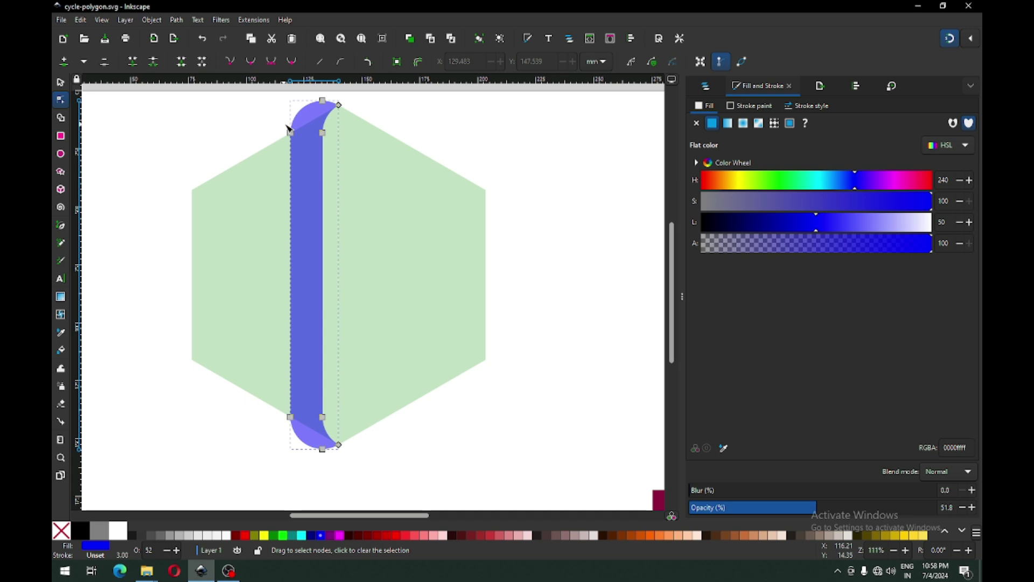
right_click(293, 122)
left_click(330, 171)
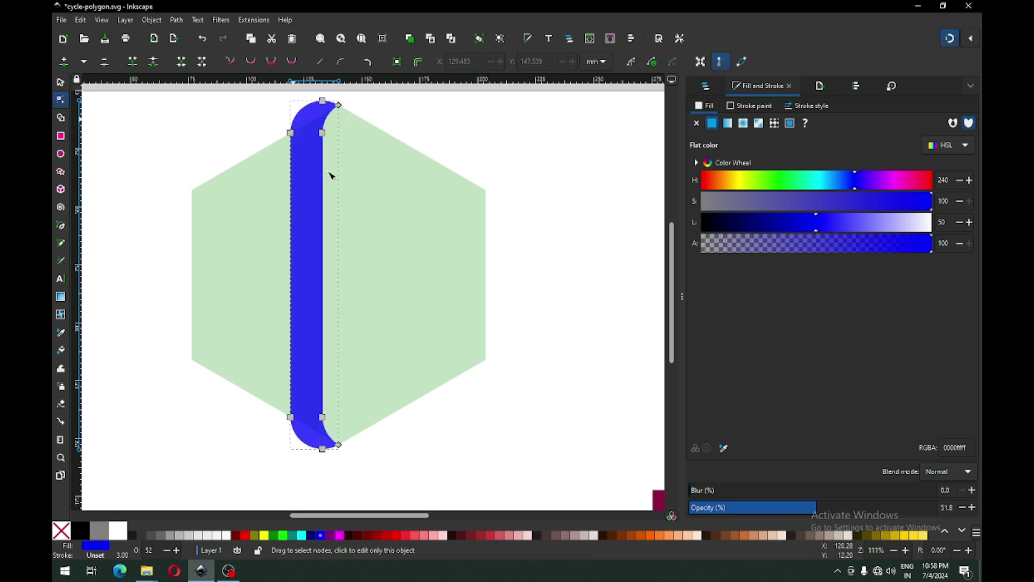
left_click(61, 81)
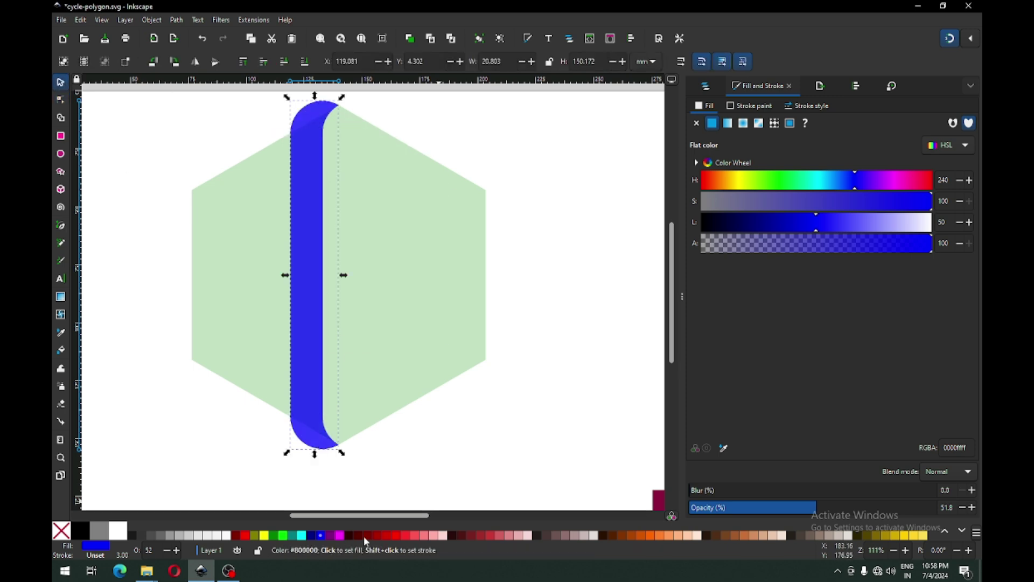
Colour the copy teal, then place it and a second teal duplicate stepping left and down
left_click(294, 531)
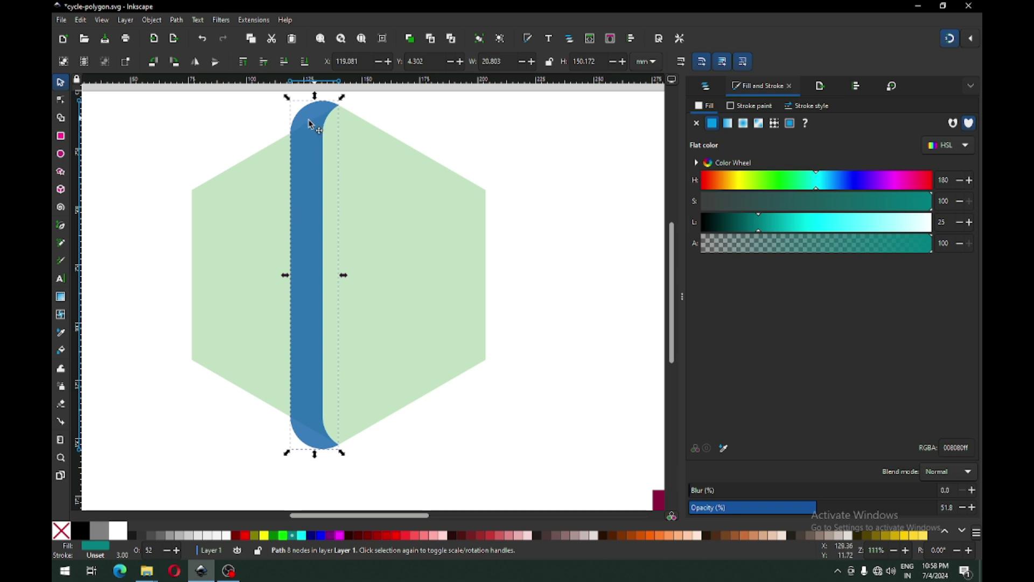
left_click_drag(311, 124, 263, 150)
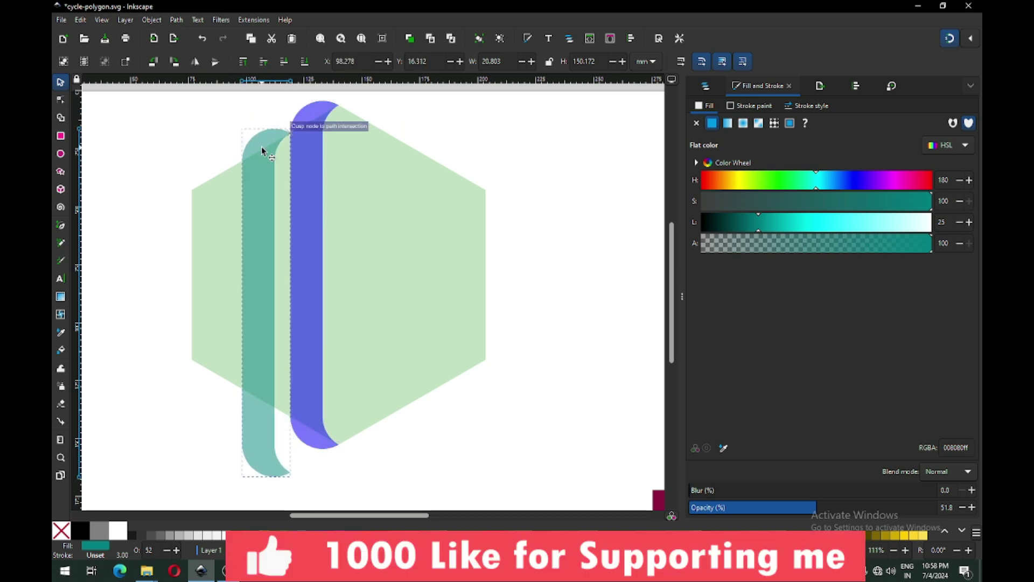
right_click(262, 150)
left_click(294, 198)
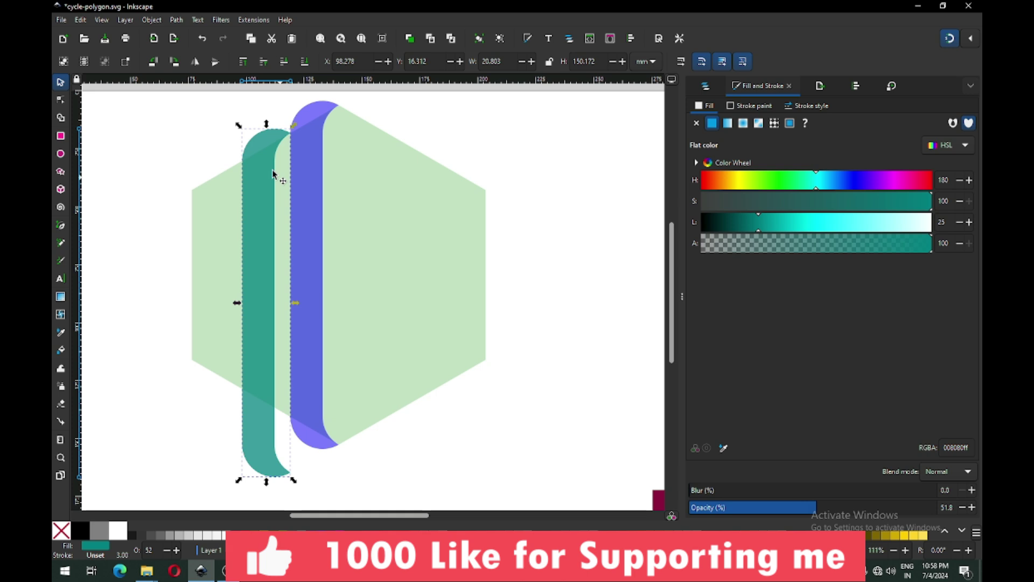
left_click_drag(262, 151, 215, 168)
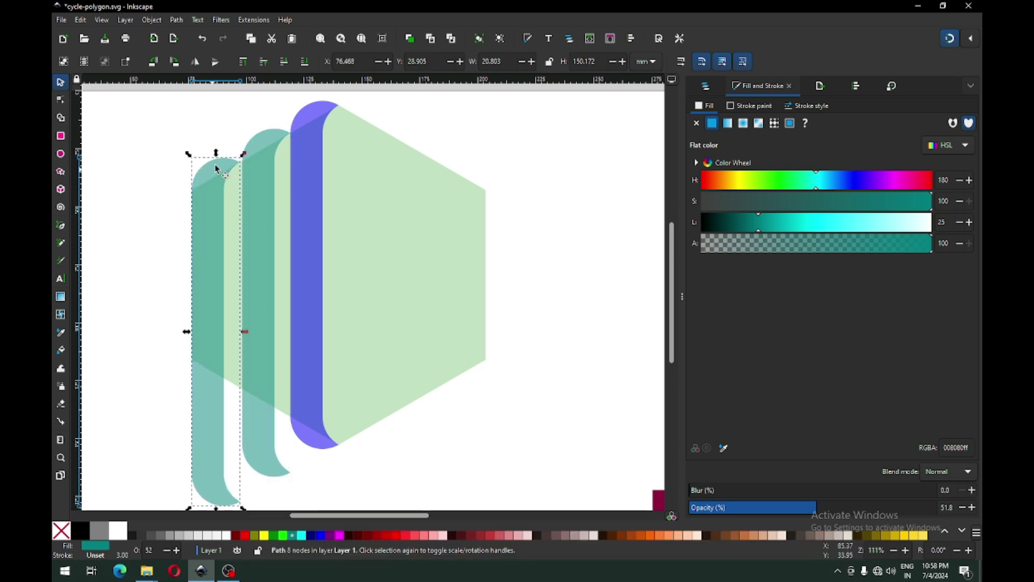
Zoom in on the strip tops and inspect the teal and blue strips' nodes
left_click(249, 125)
key("z")
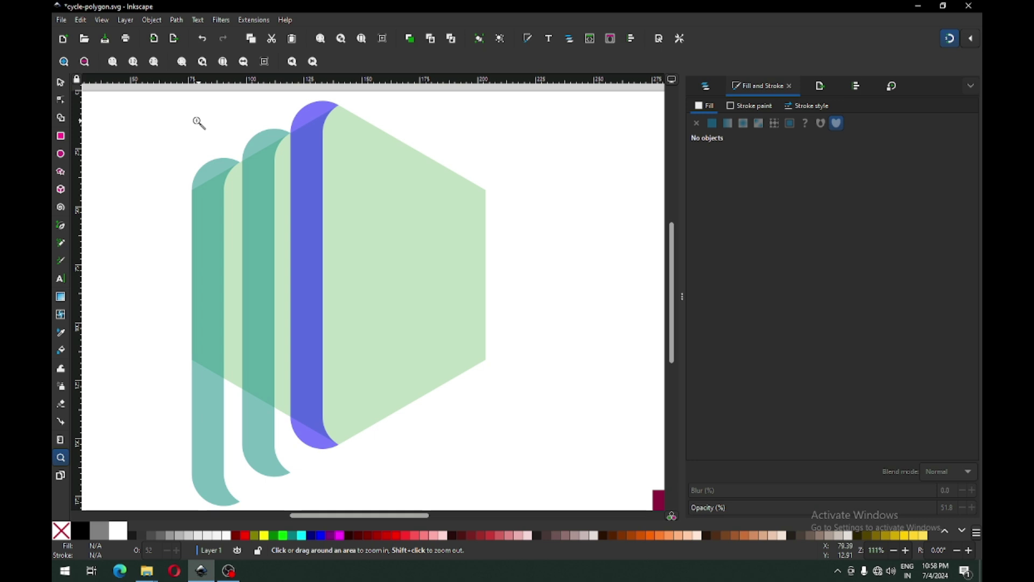
left_click_drag(190, 117, 364, 189)
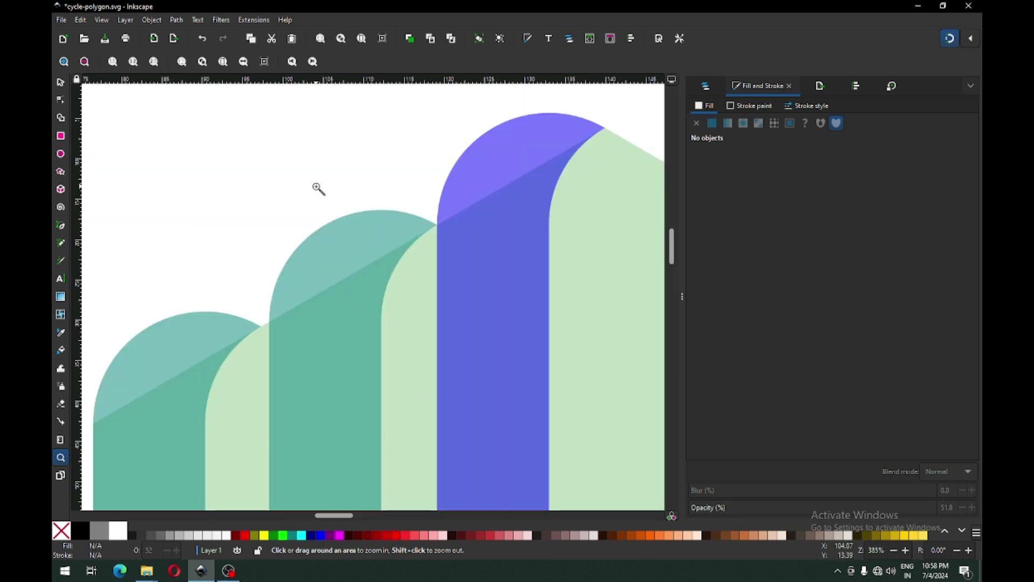
left_click(59, 82)
left_click(121, 386)
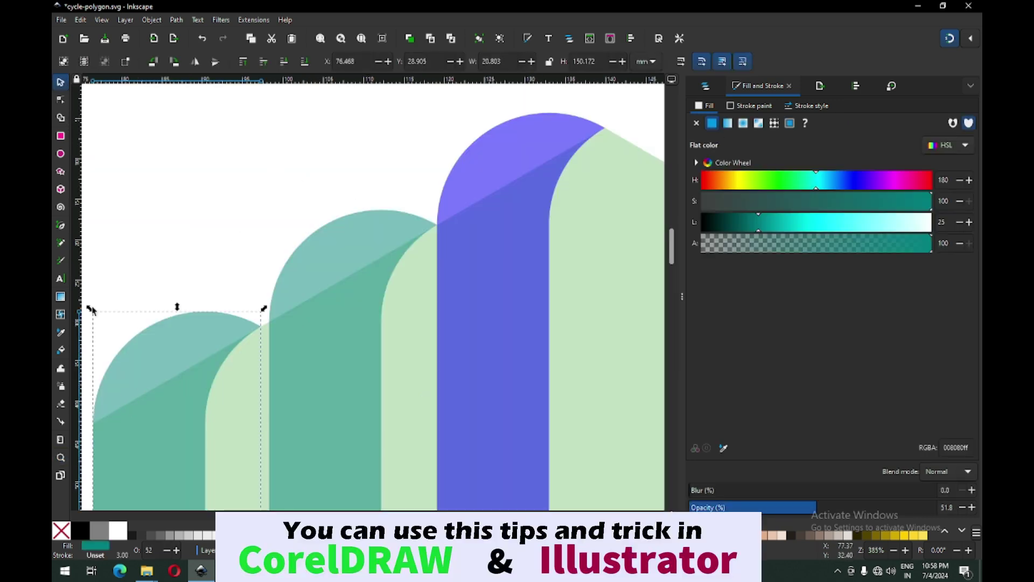
left_click(60, 99)
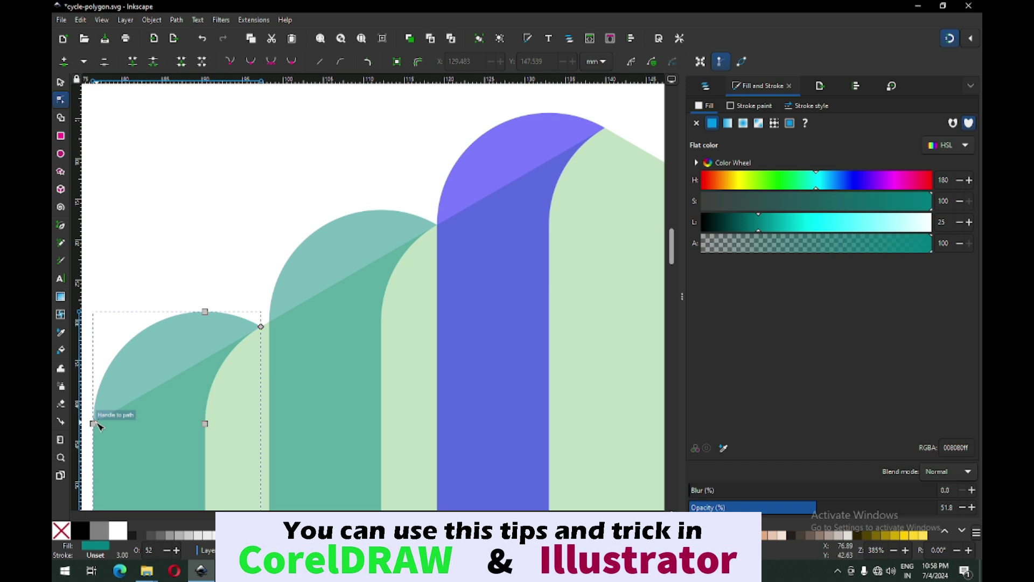
left_click(495, 186)
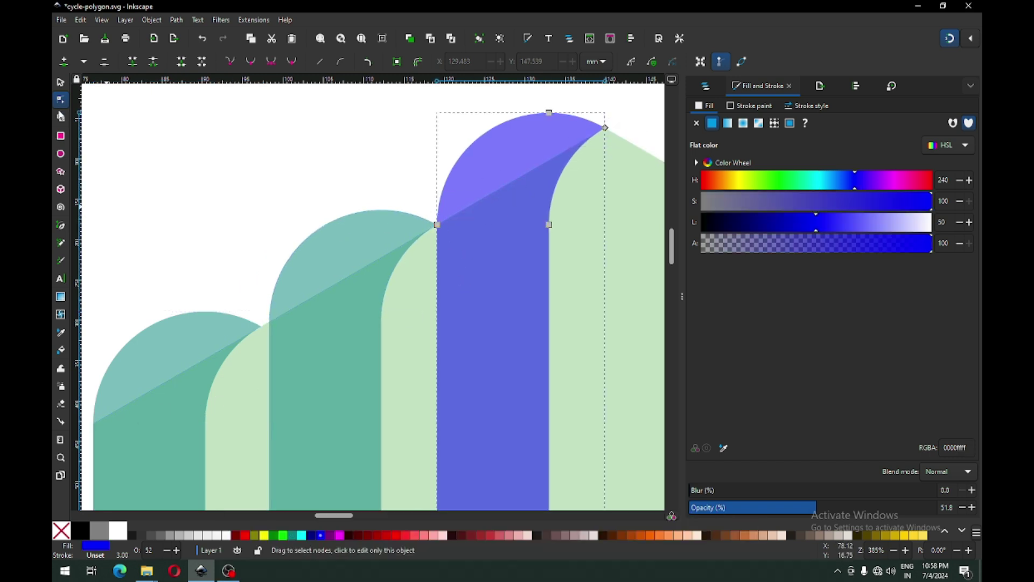
left_click(59, 83)
Select the leftmost teal strip together with the purple arch
left_click(266, 150)
left_click(177, 345)
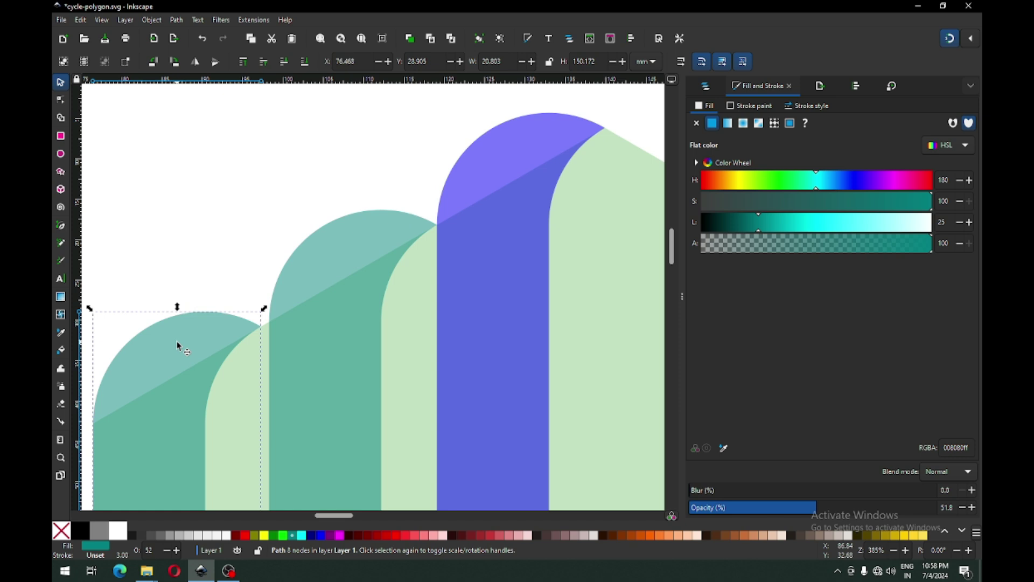
left_click(493, 172, "shift")
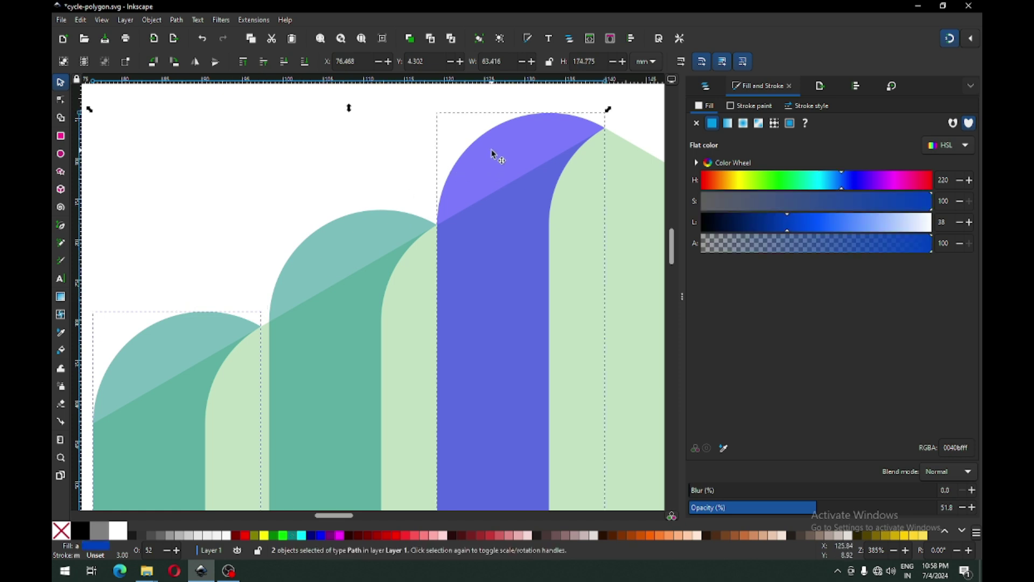
Group the two purple arch pieces and select the middle teal arch with that group
right_click(492, 152)
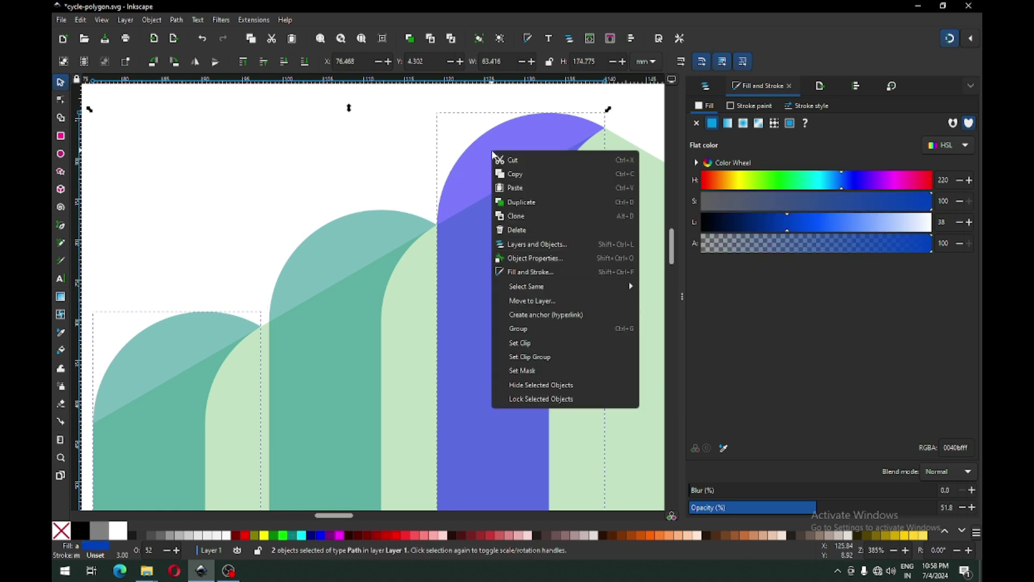
left_click(521, 330)
left_click(326, 143)
left_click(323, 249)
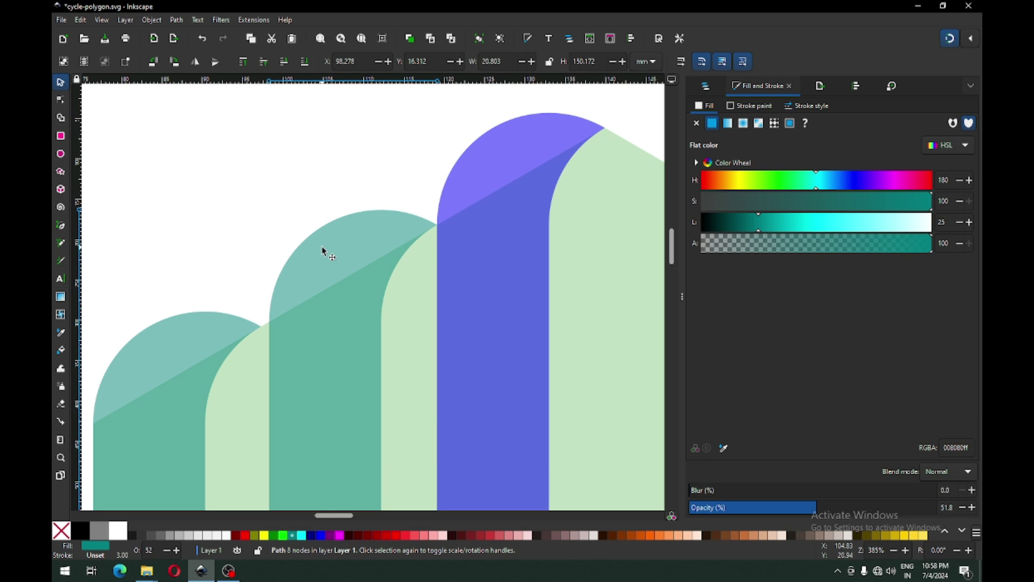
left_click(502, 153, "shift")
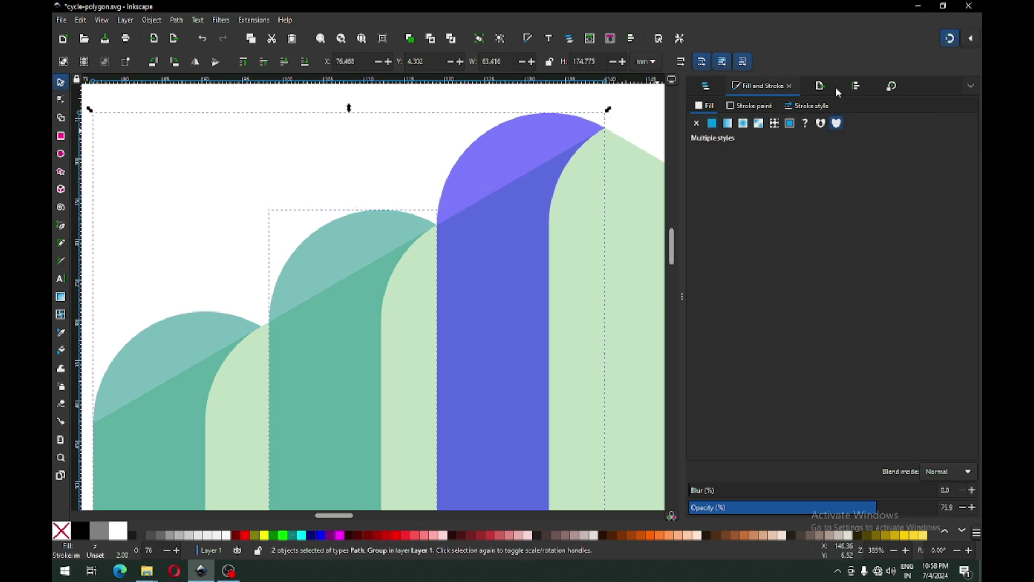
Centre the arches on a common vertical axis, then nudge the teal arch slightly down
left_click(856, 86)
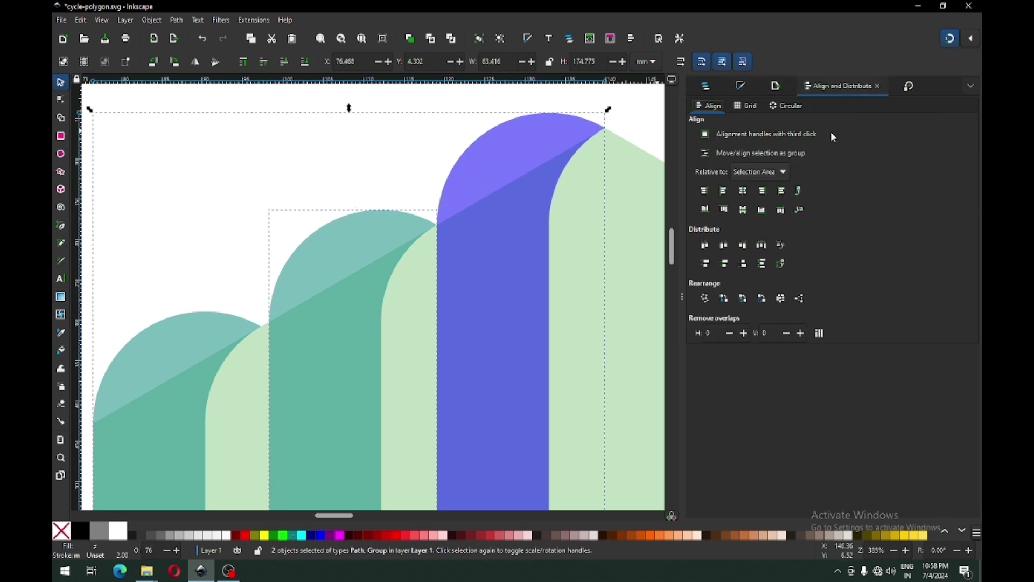
left_click(743, 191)
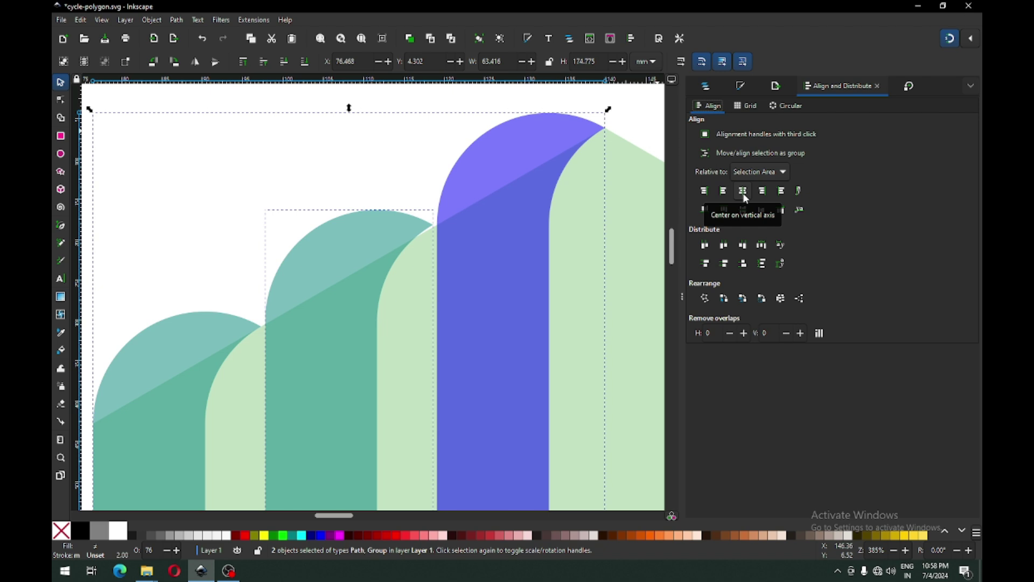
left_click(399, 163)
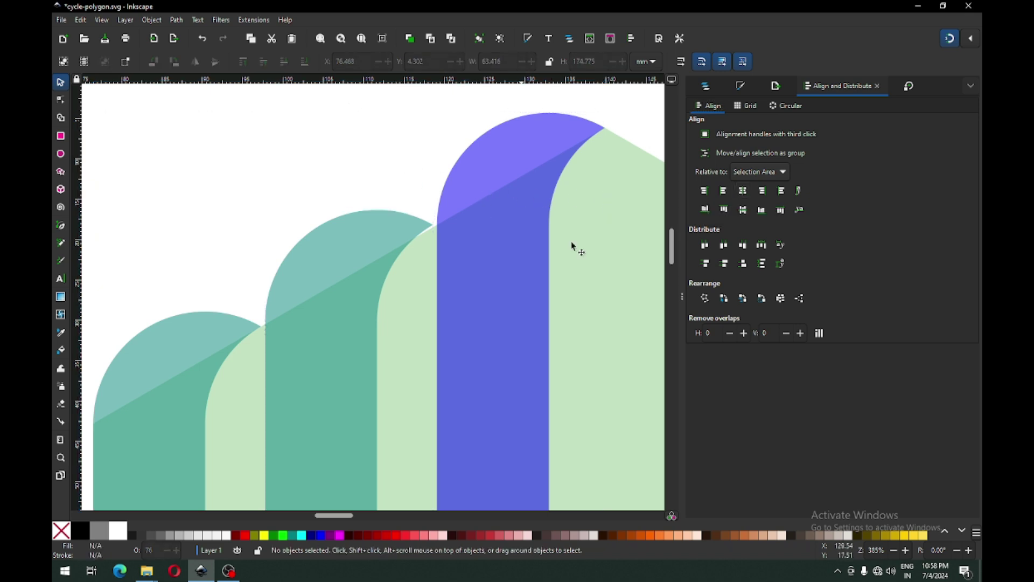
left_click(374, 236)
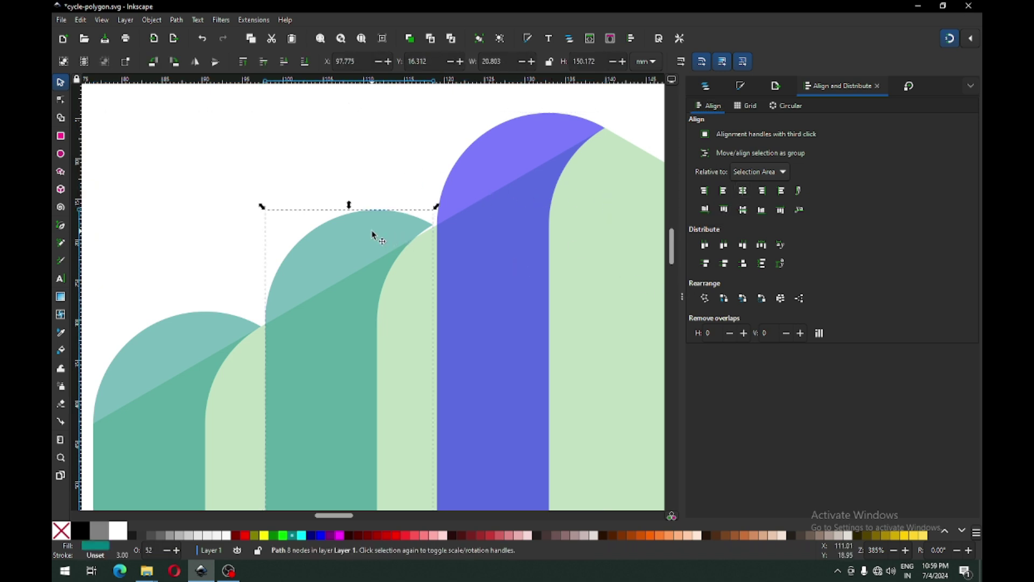
left_click_drag(373, 233, 374, 238)
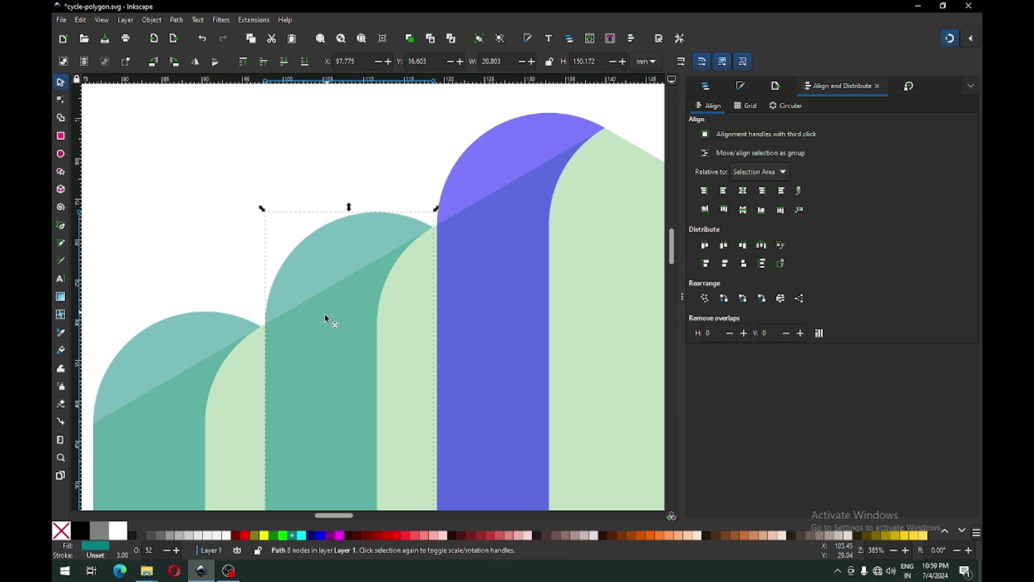
Ungroup the purple arch into its two pieces, zoom out, and collapse the right dock
left_click(60, 97)
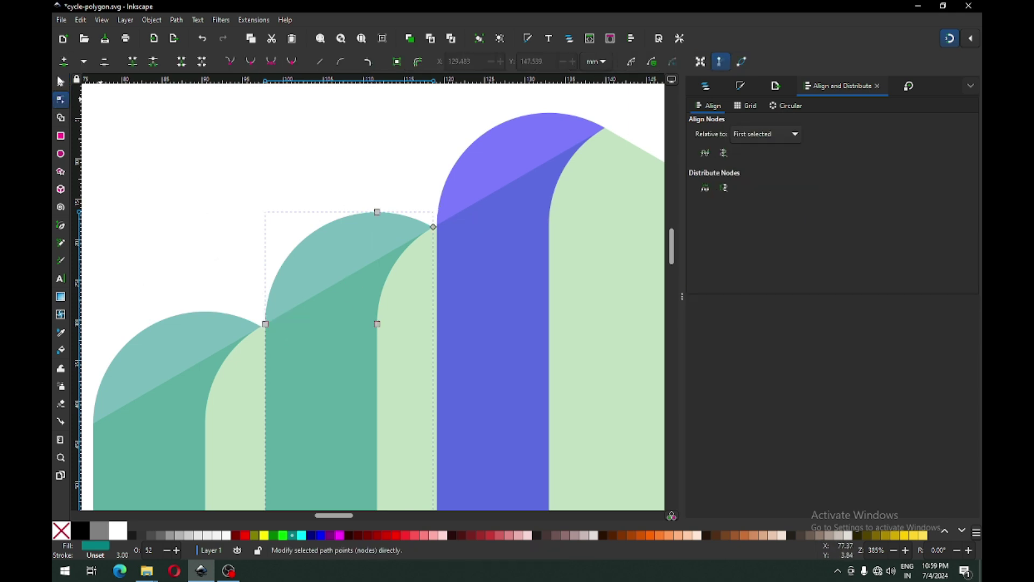
key("s")
left_click(296, 161)
left_click(476, 146)
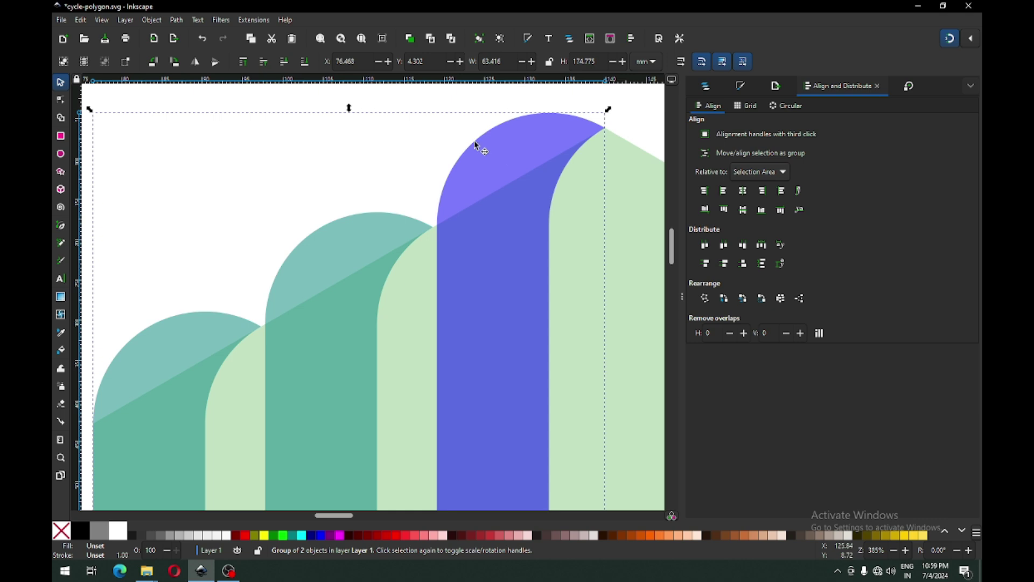
left_click(152, 20)
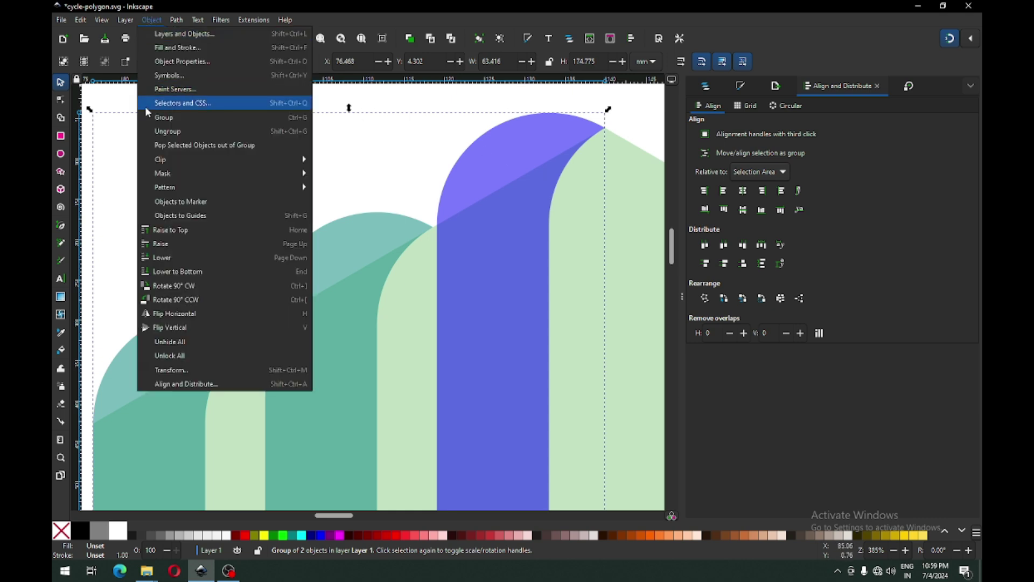
left_click(182, 132)
left_click(347, 151)
scroll(350, 152, "down", 4)
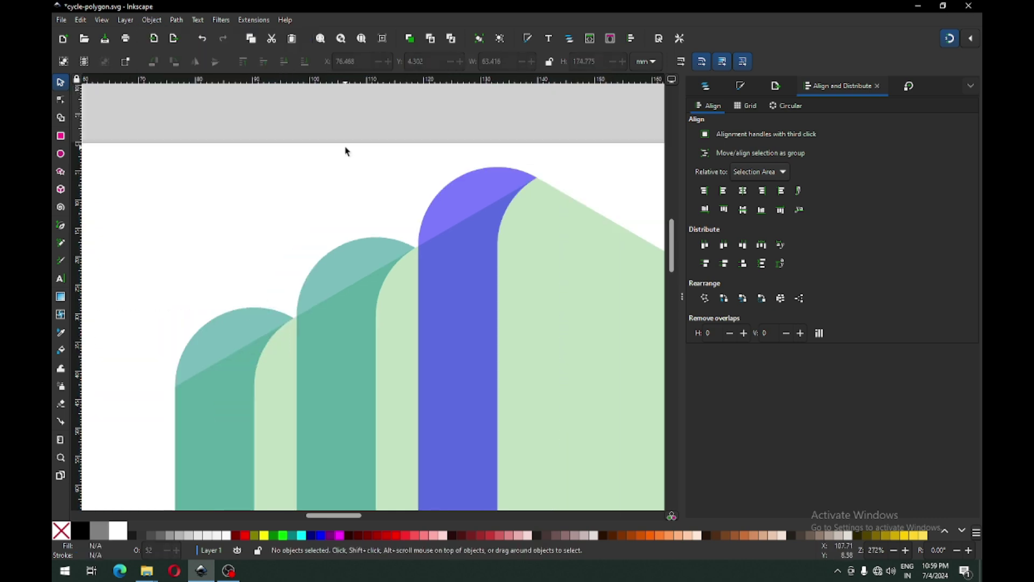
left_click(682, 300)
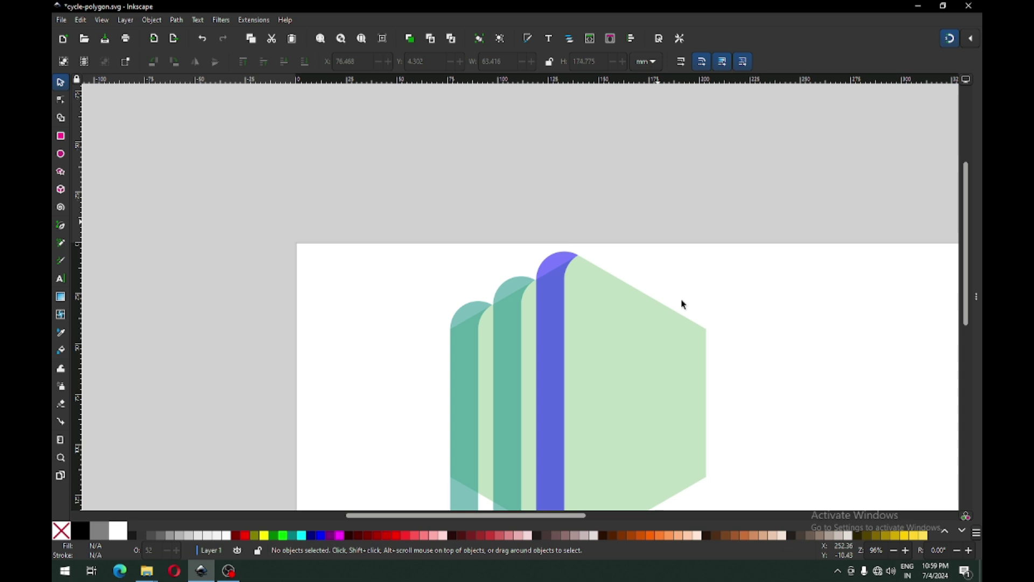
Zoom in on the strip ends and raise the middle teal strip's bottom nodes 24.6 mm
left_click_drag(964, 282, 964, 343)
key("z")
left_click_drag(409, 280, 653, 462)
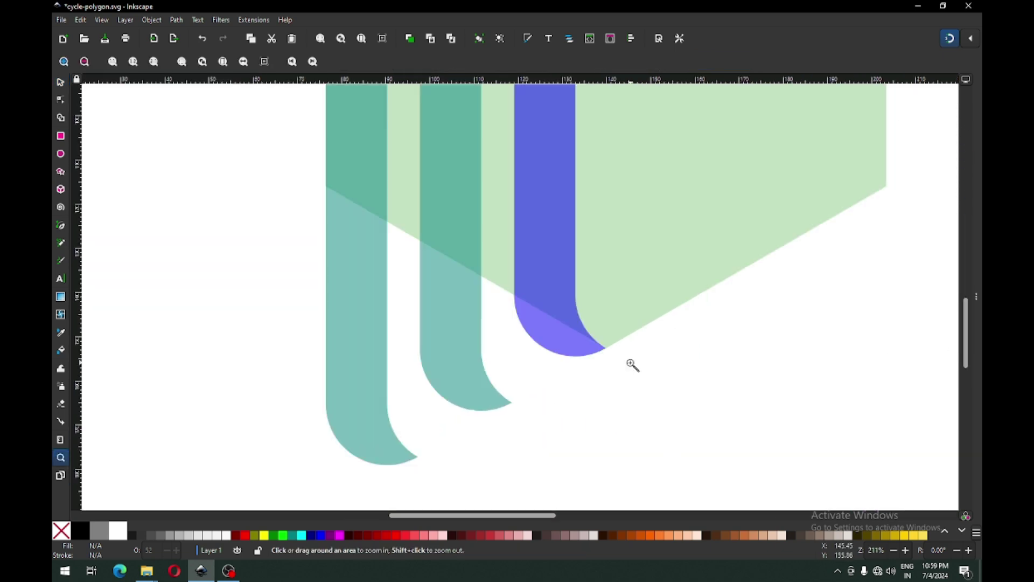
left_click(61, 100)
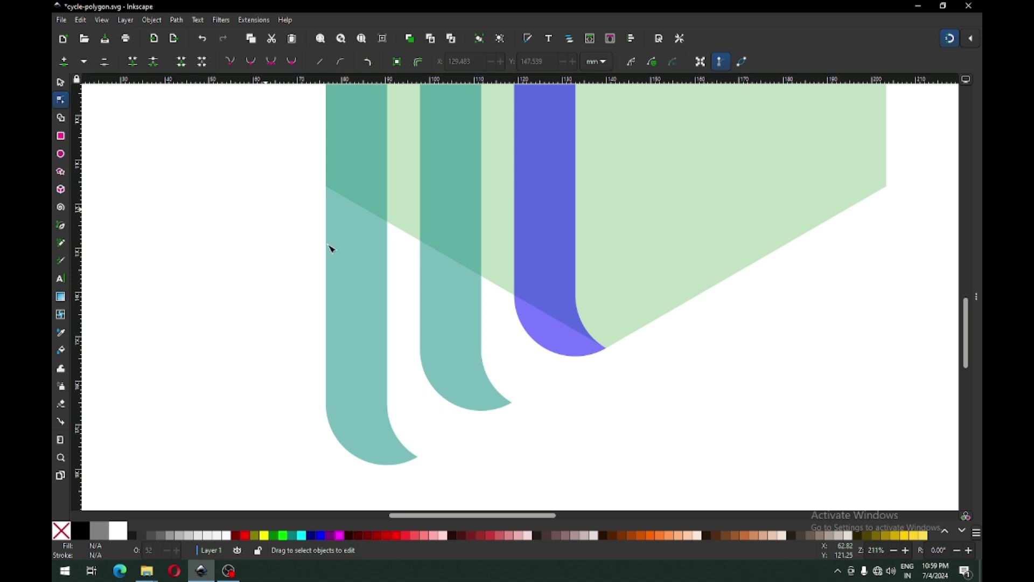
left_click(445, 358)
left_click_drag(539, 436, 399, 331)
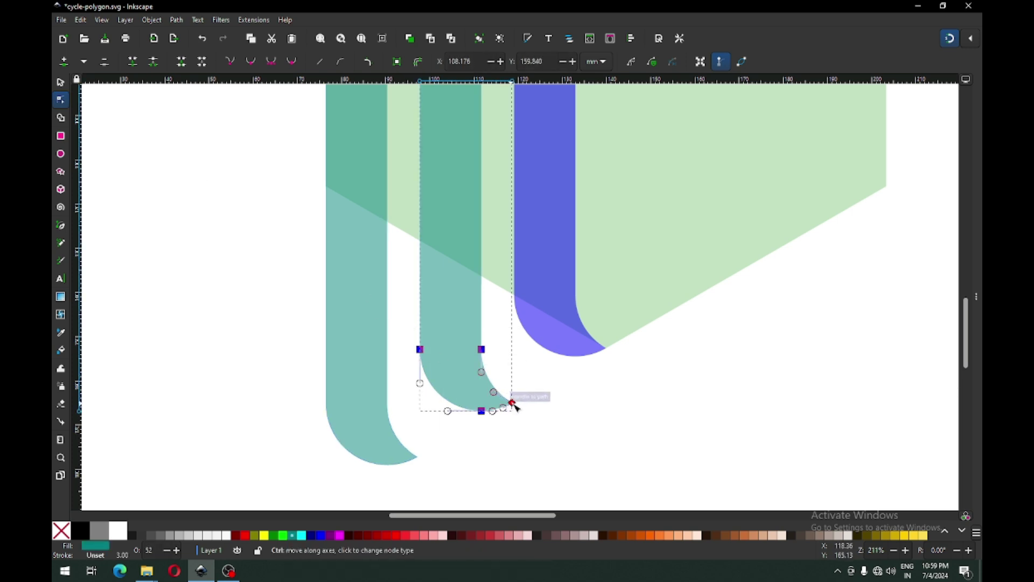
left_click_drag(515, 407, 511, 303)
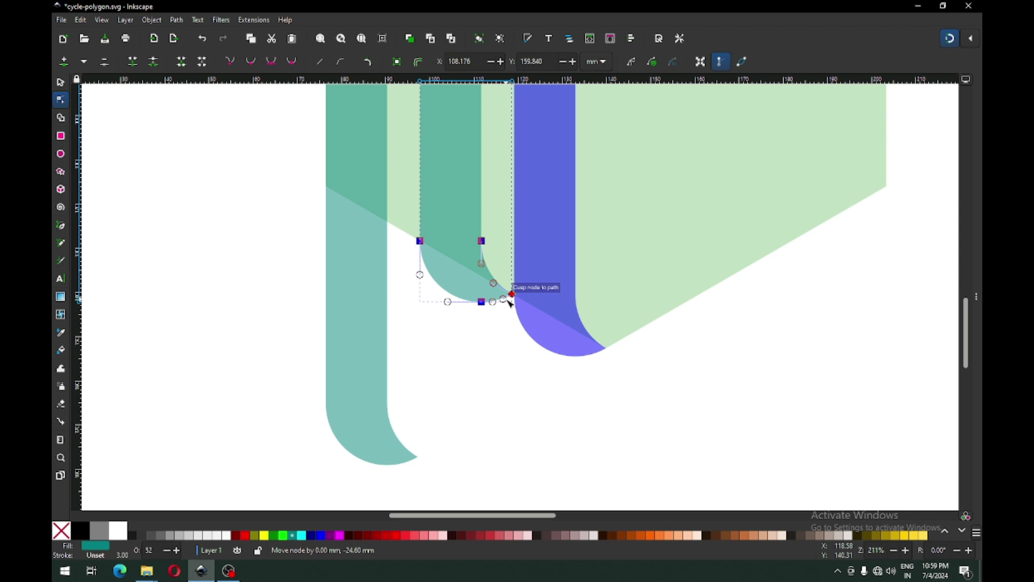
Raise the left teal strip's bottom nodes about 32.85 mm and save the file
left_click(357, 354)
left_click_drag(250, 359, 441, 493)
left_click_drag(418, 458, 418, 245)
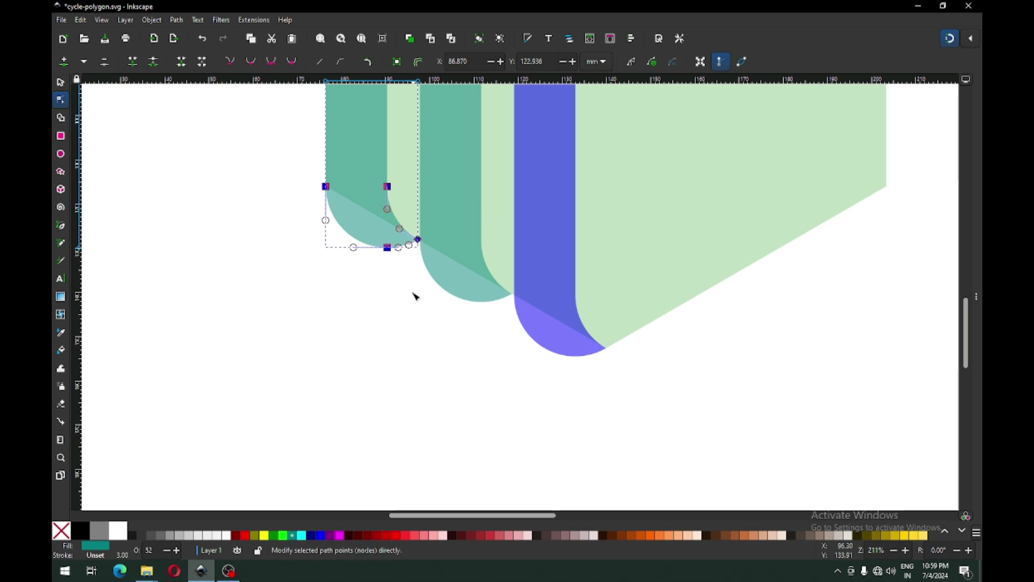
left_click(409, 327)
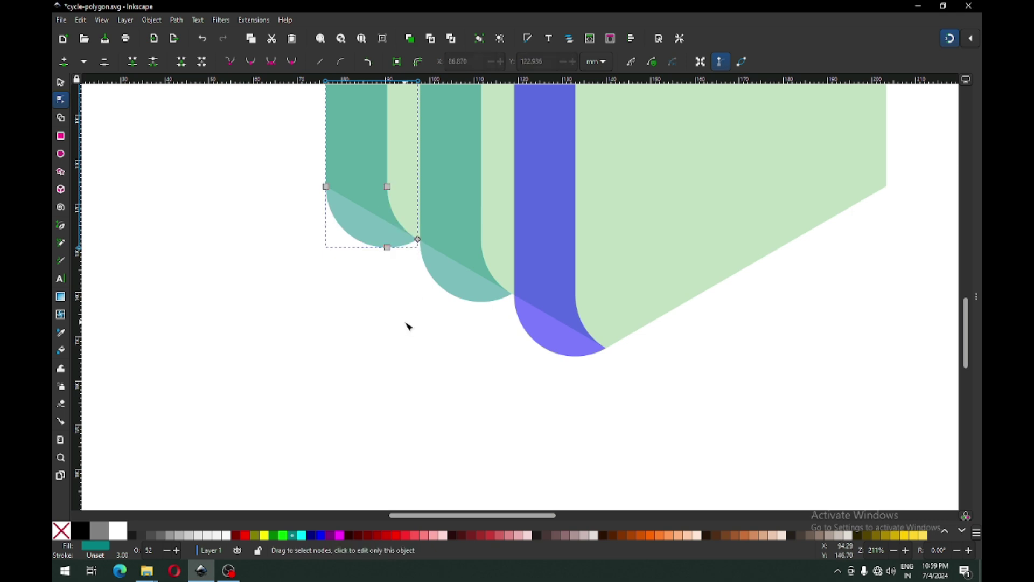
left_click(61, 82)
left_click(377, 329)
key("ctrl+s")
key("5")
left_click_drag(429, 120, 684, 335)
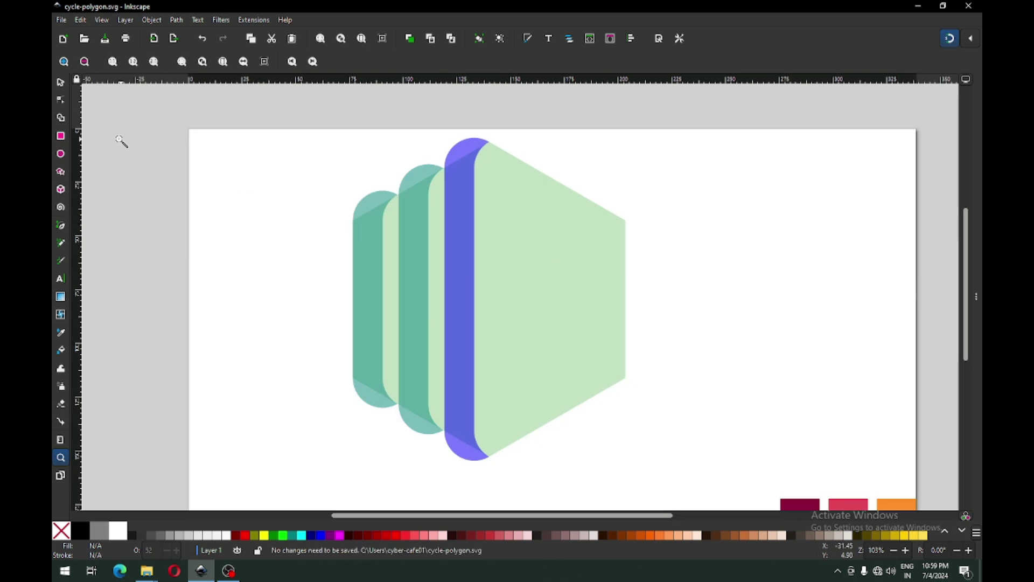
Select both teal strips and the purple strip and fill them with the dark-red swatch colour
left_click(371, 204)
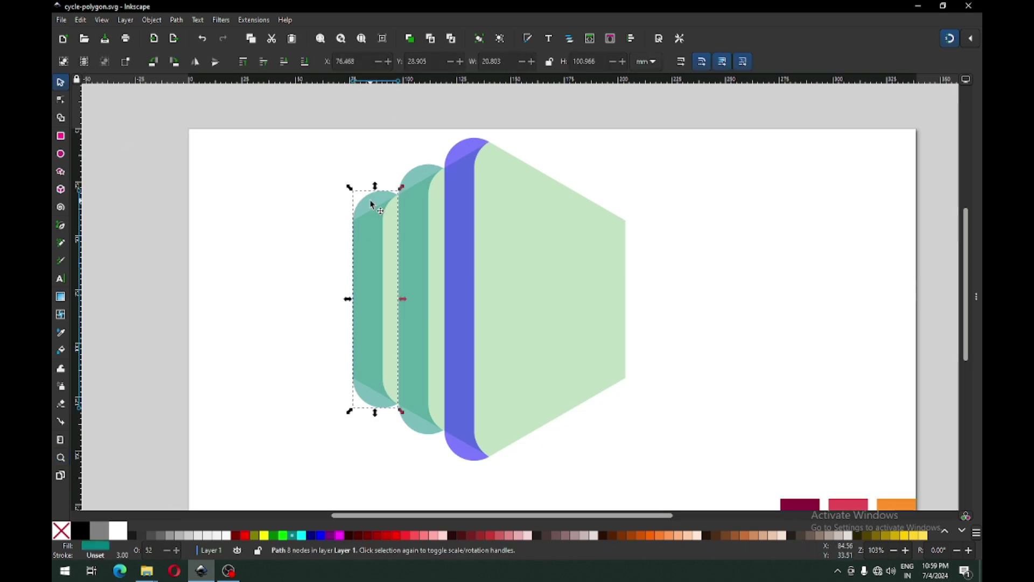
left_click(423, 175, "shift")
left_click(460, 155, "shift")
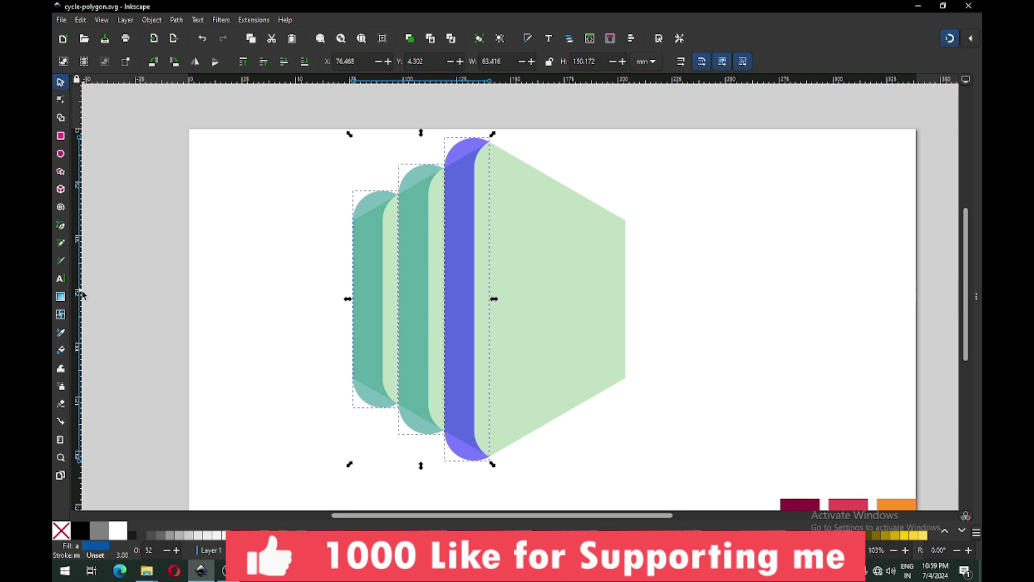
left_click(61, 333)
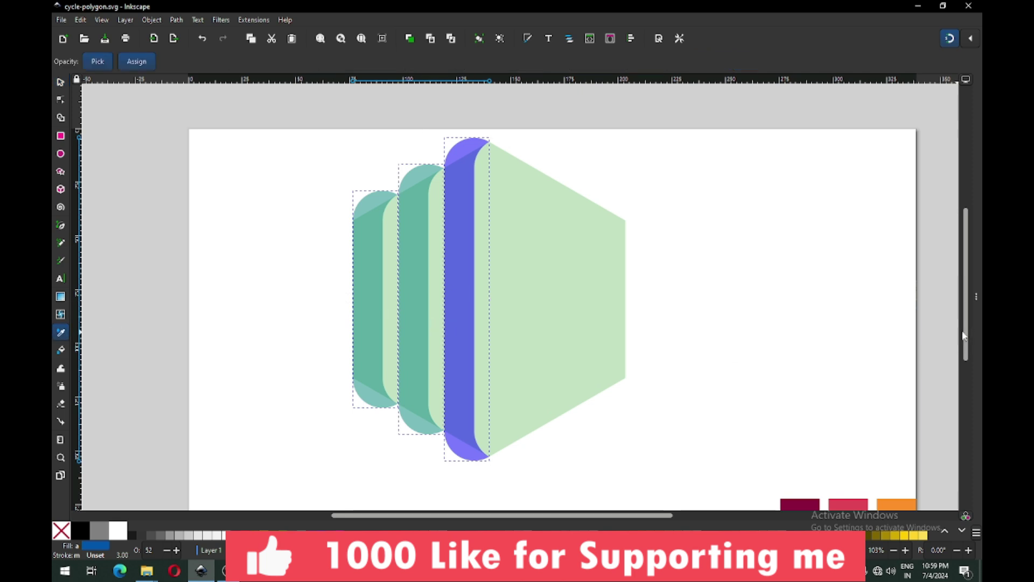
scroll(967, 335, "down", 1)
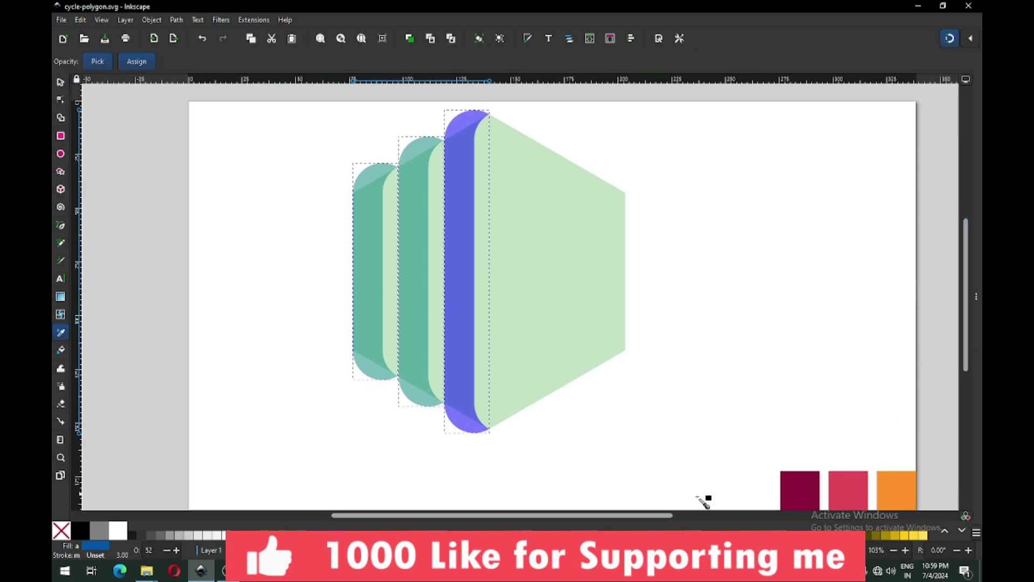
left_click(806, 493)
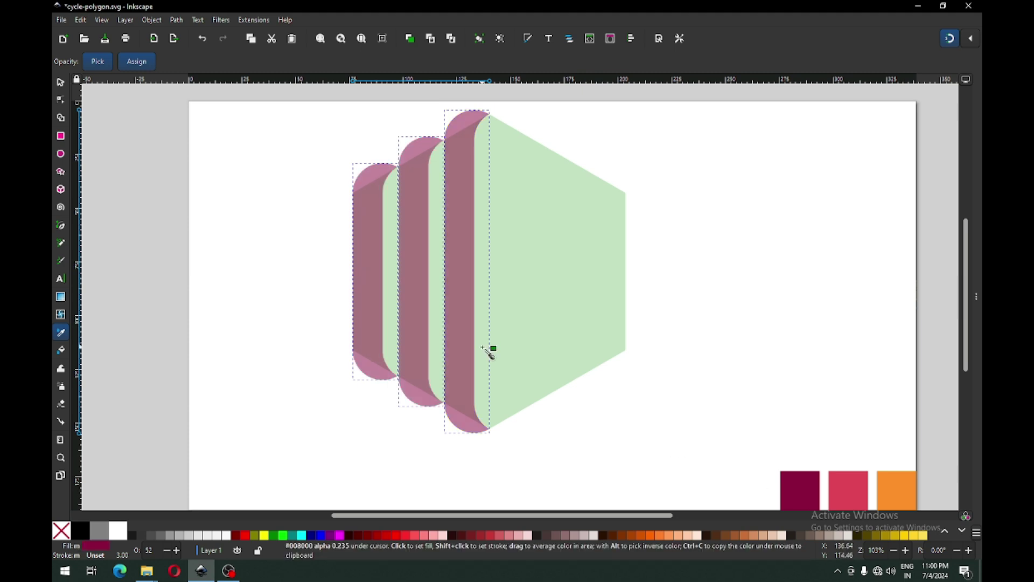
Save the file and reselect the three recoloured strips
left_click(62, 85)
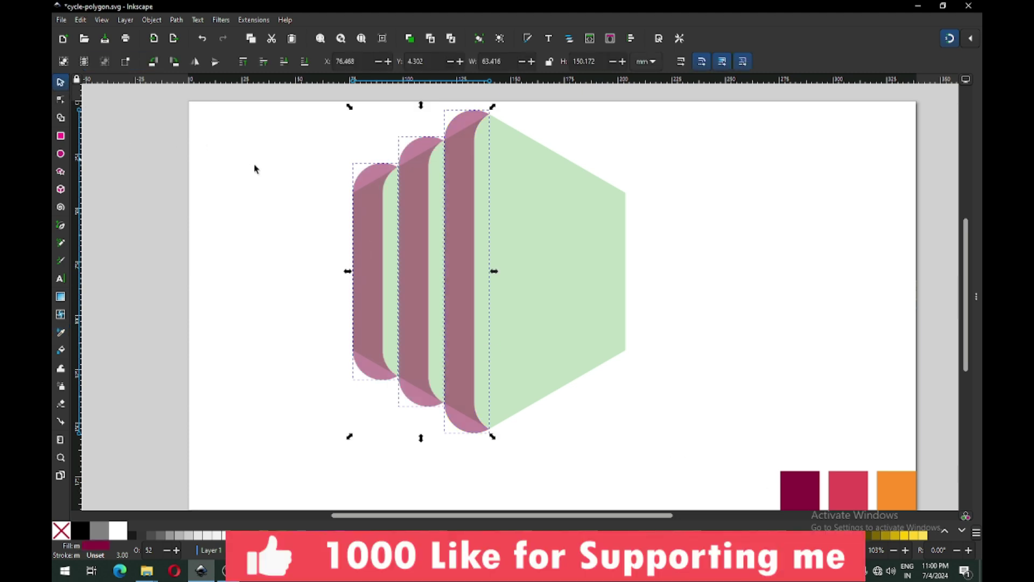
left_click(284, 184)
key("ctrl+s")
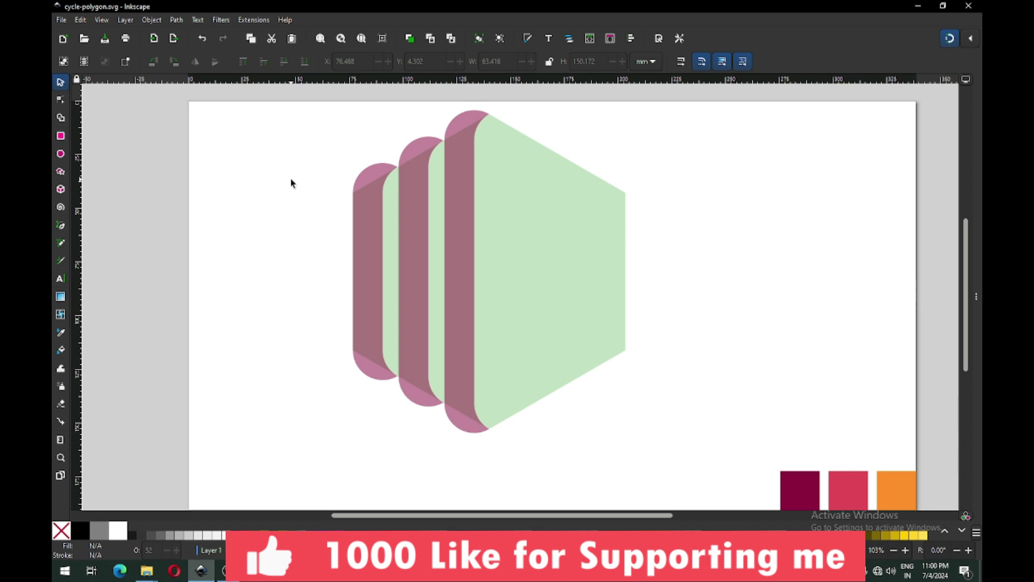
left_click_drag(322, 108, 512, 449)
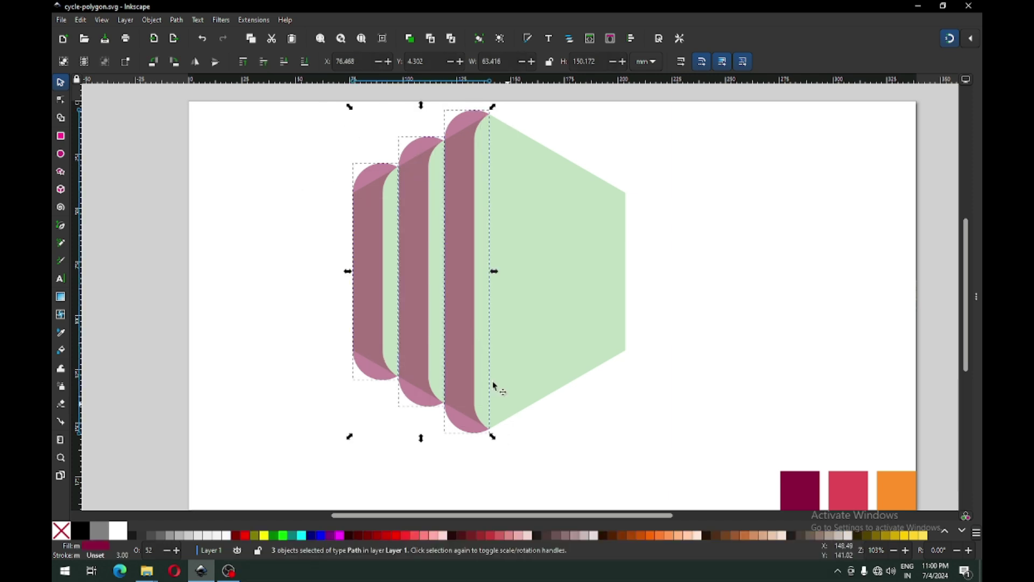
Duplicate the three strips and rotate the copy 90° across the hexagon's upper-right side
right_click(460, 285)
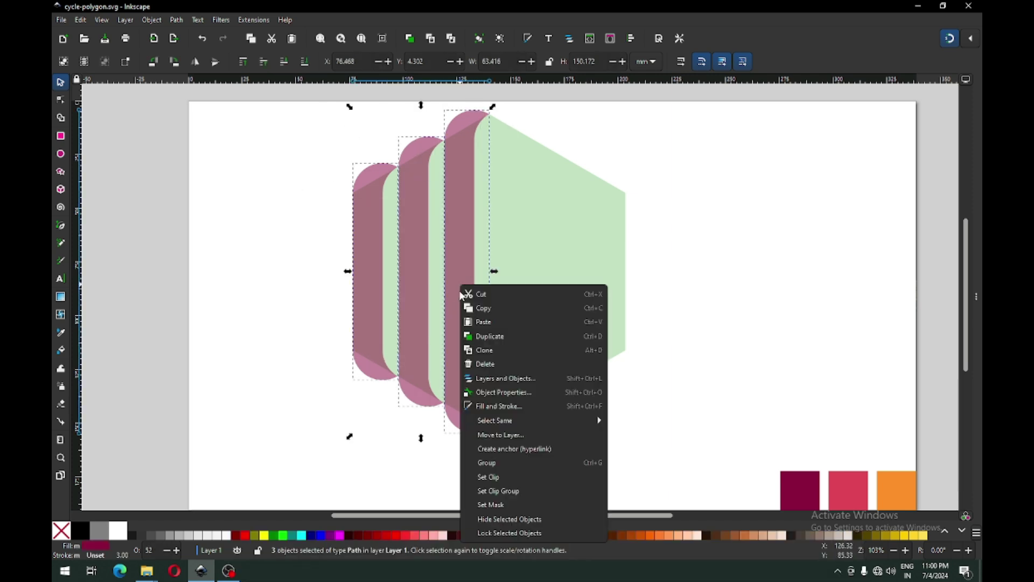
left_click(491, 337)
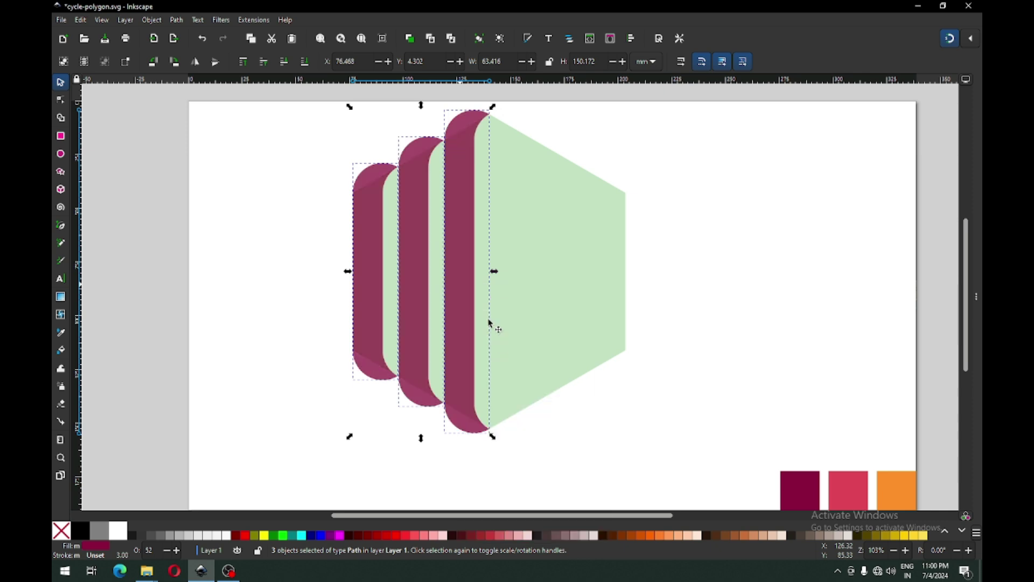
left_click(457, 169)
left_click_drag(493, 106, 624, 324)
left_click(677, 262)
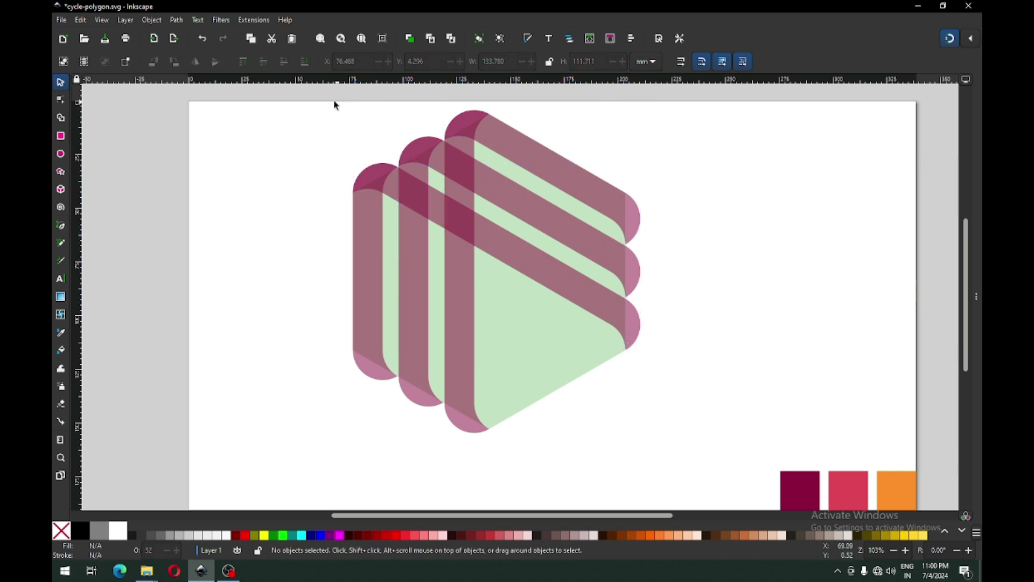
Raise the three vertical rounded strips to the top and save the file
left_click_drag(330, 103, 519, 474)
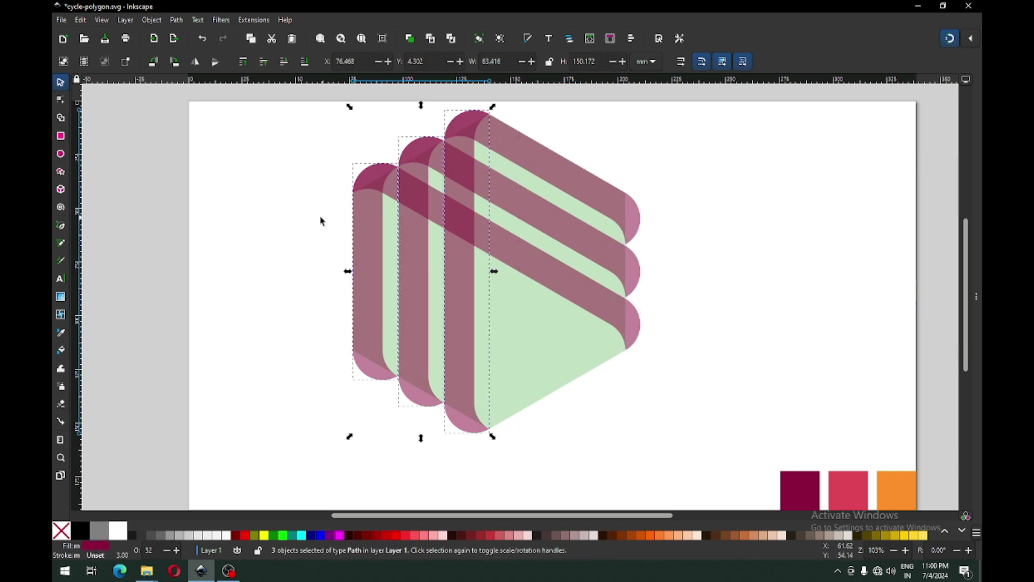
left_click(153, 20)
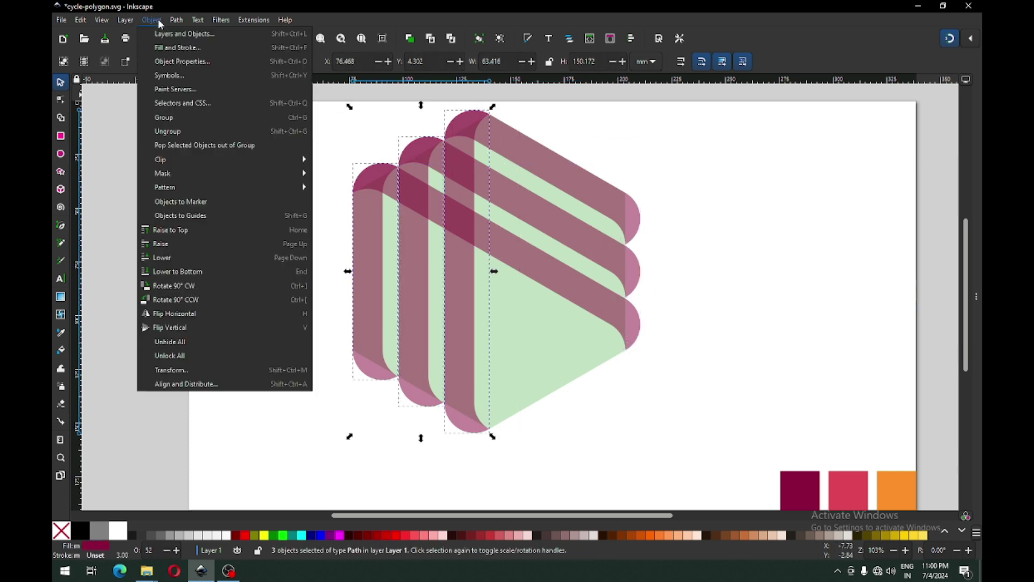
left_click(178, 231)
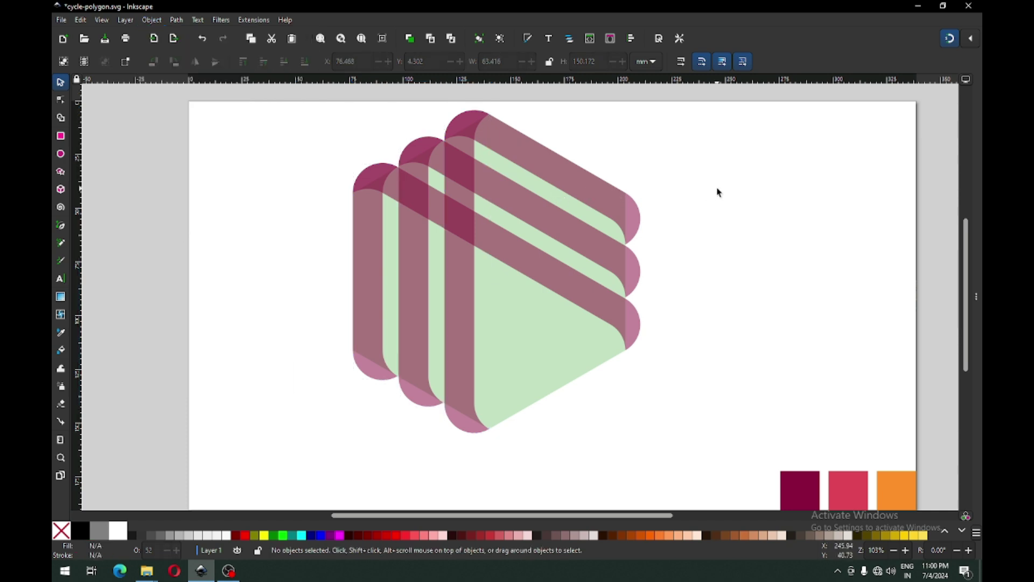
key("ctrl+s")
key("ctrl+s")
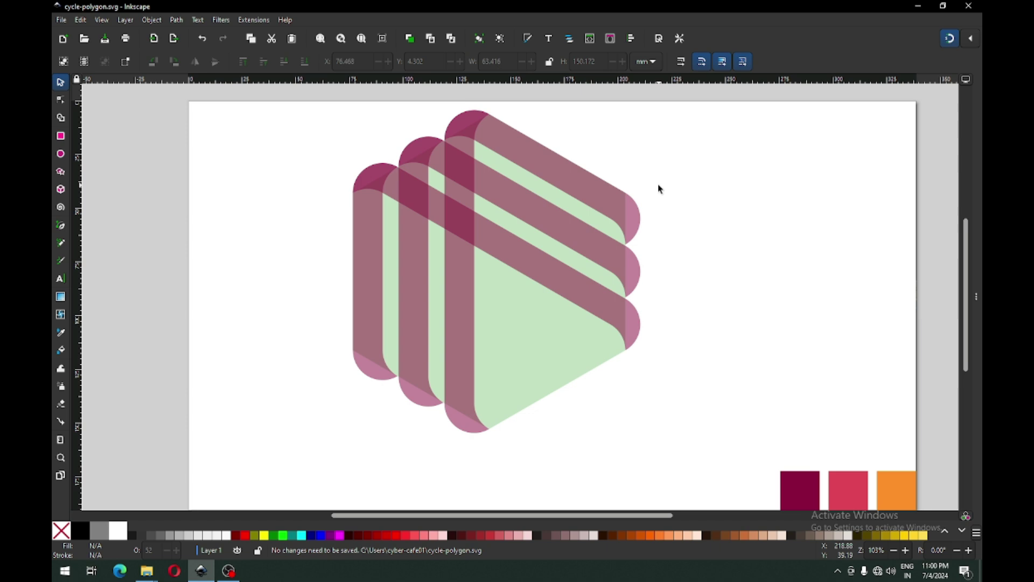
Duplicate the three diagonal strips and colour the copies green
left_click(636, 221)
left_click(637, 270, "shift")
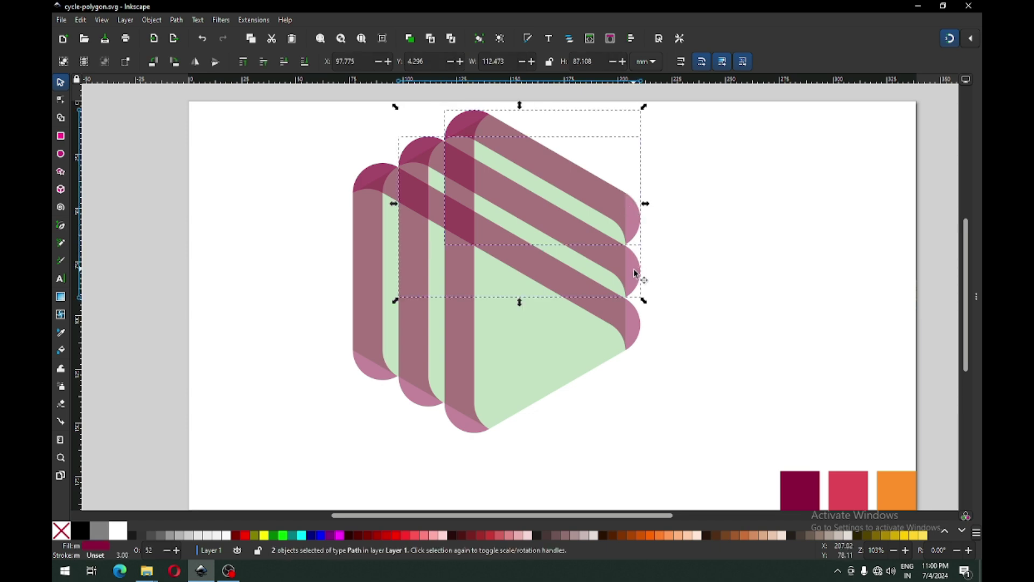
left_click(642, 319, "shift")
key("ctrl")
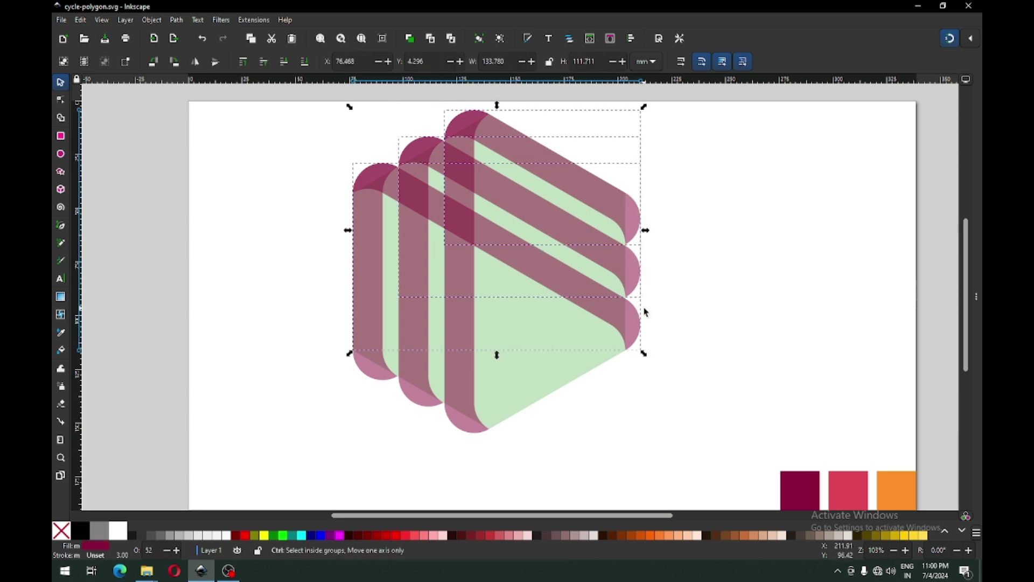
key("ctrl+shift+v")
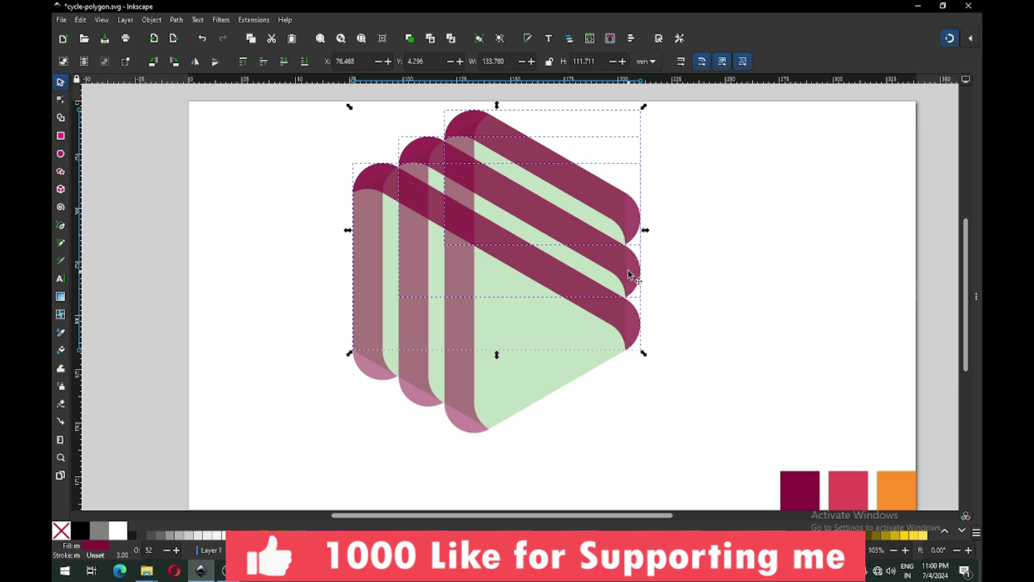
key("ctrl+shift+v")
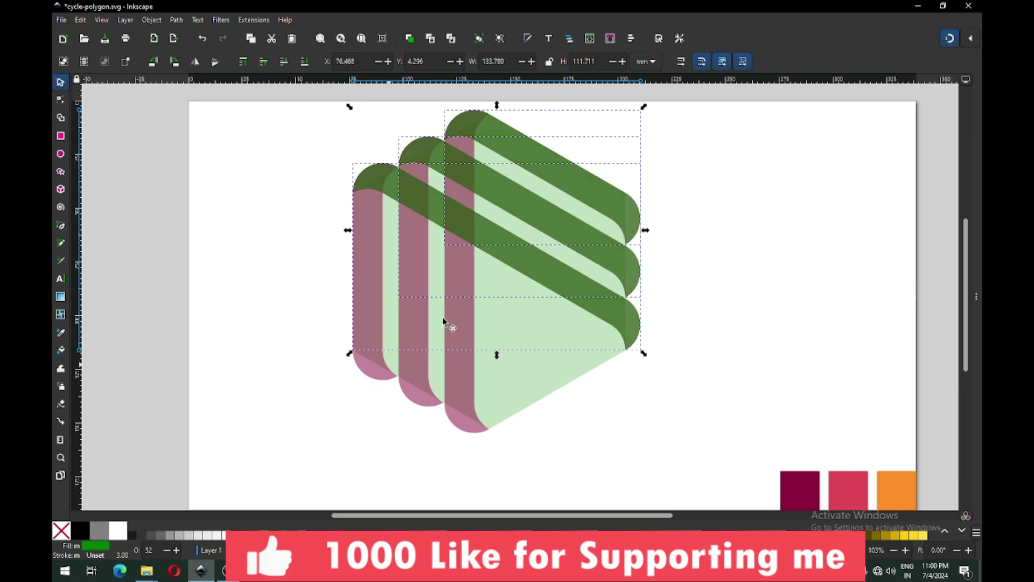
Rotate the green copies 120° and move them into place along the lower-right side
left_click(579, 239)
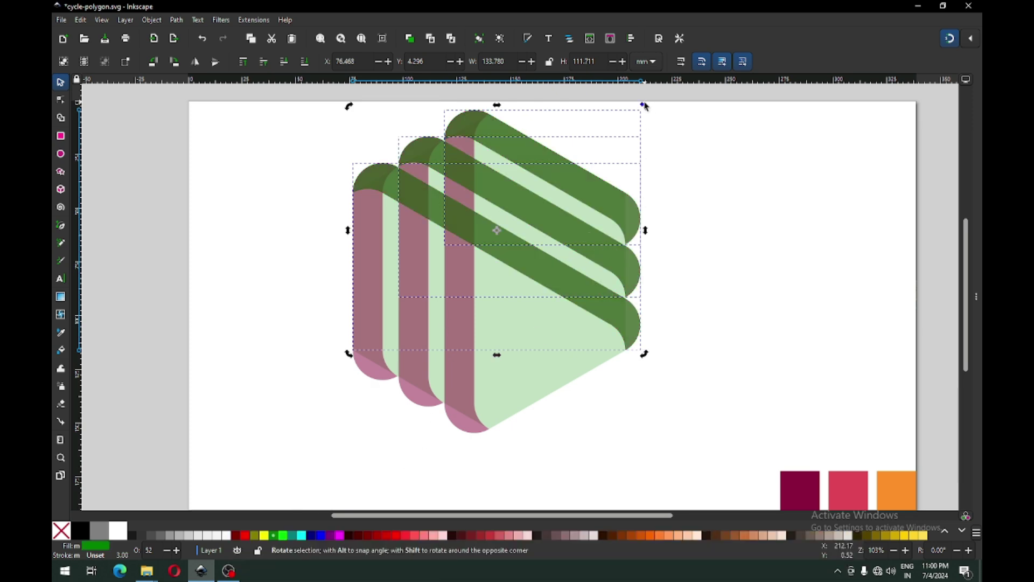
left_click_drag(645, 107, 544, 403)
left_click_drag(393, 275, 417, 348)
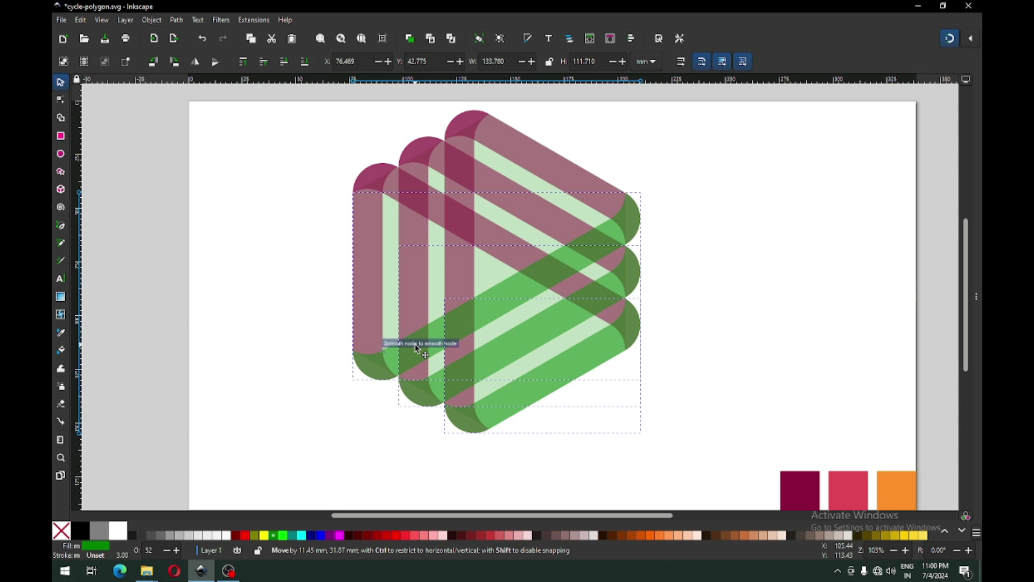
left_click_drag(417, 349, 418, 350)
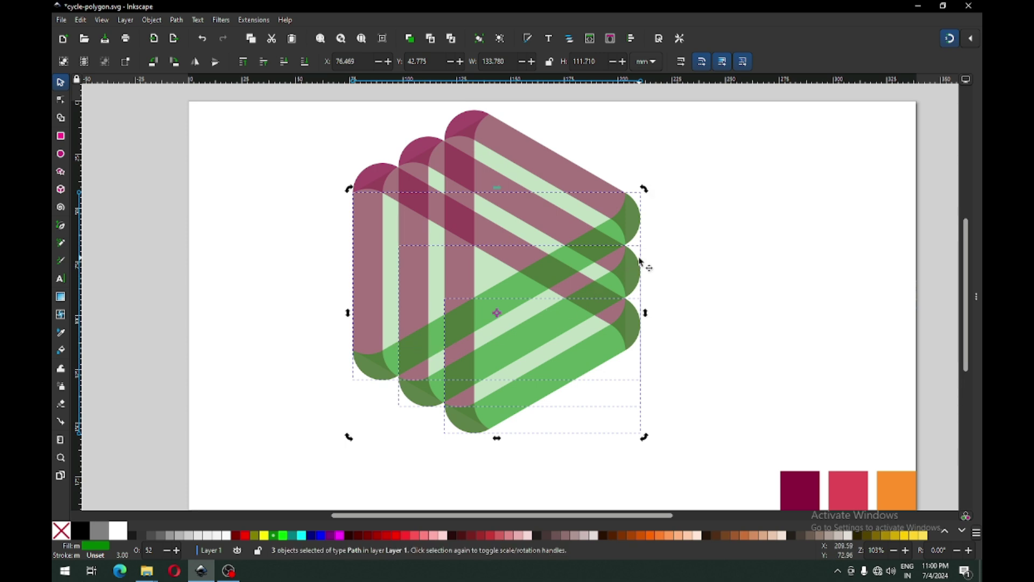
left_click(704, 248)
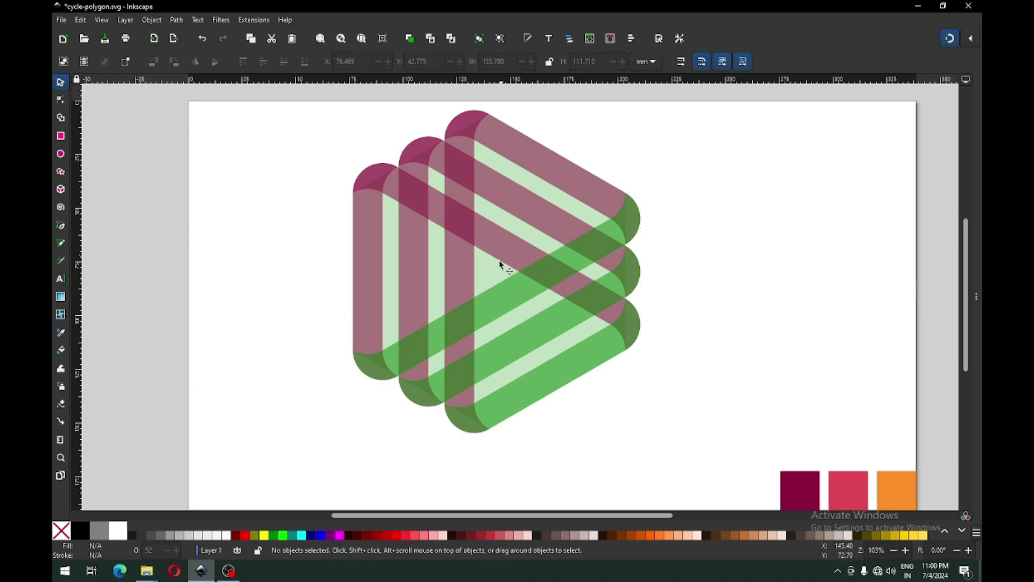
Delete the light-green triangle behind the strips
left_click_drag(489, 273, 751, 257)
key("Delete")
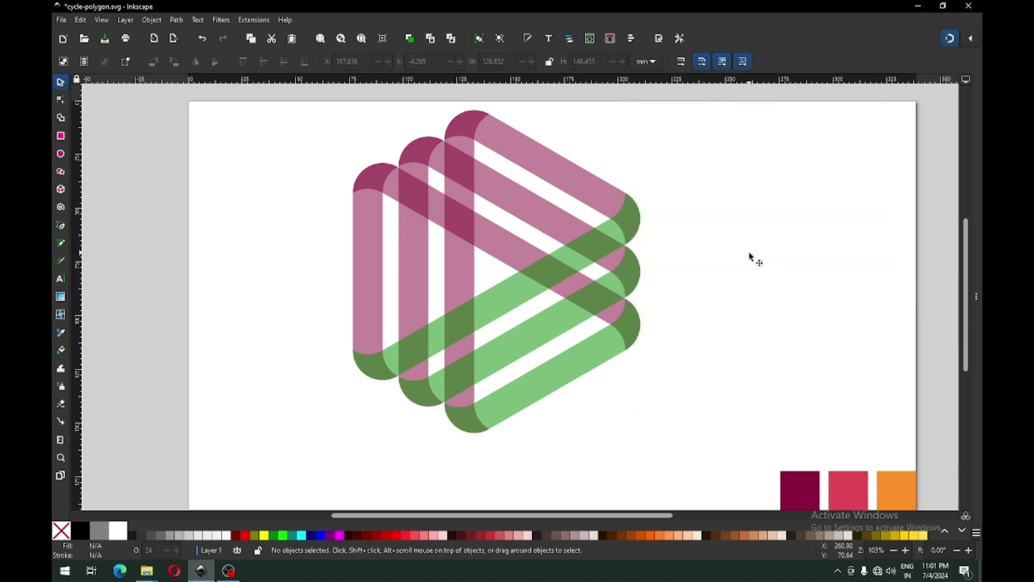
key("minus")
Set all nine strips to 100% opacity in Fill and Stroke and save
left_click_drag(367, 139, 631, 410)
key("ctrl+shift+a")
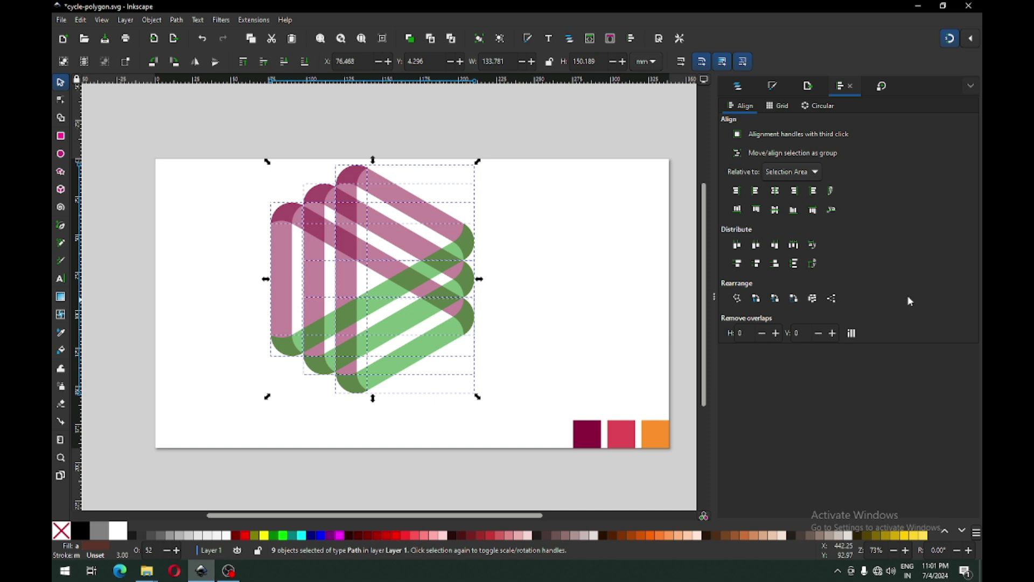
left_click(774, 87)
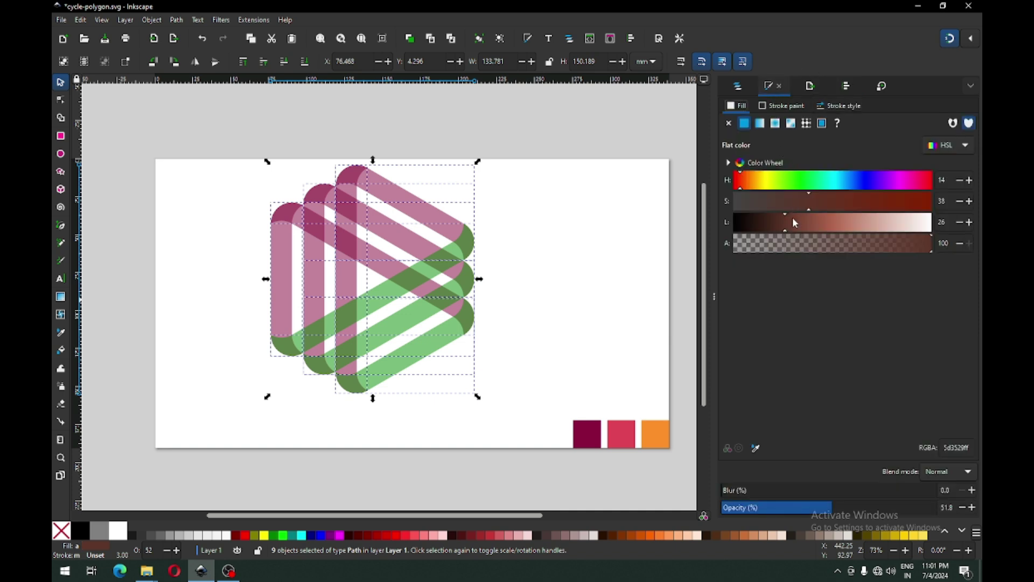
left_click_drag(840, 513, 963, 507)
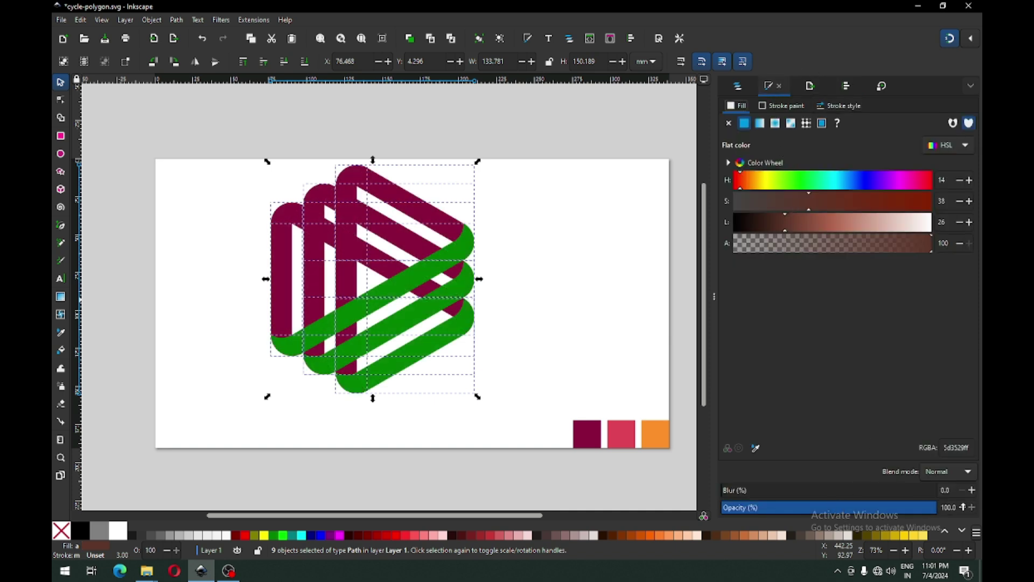
left_click(564, 216)
key("ctrl+s")
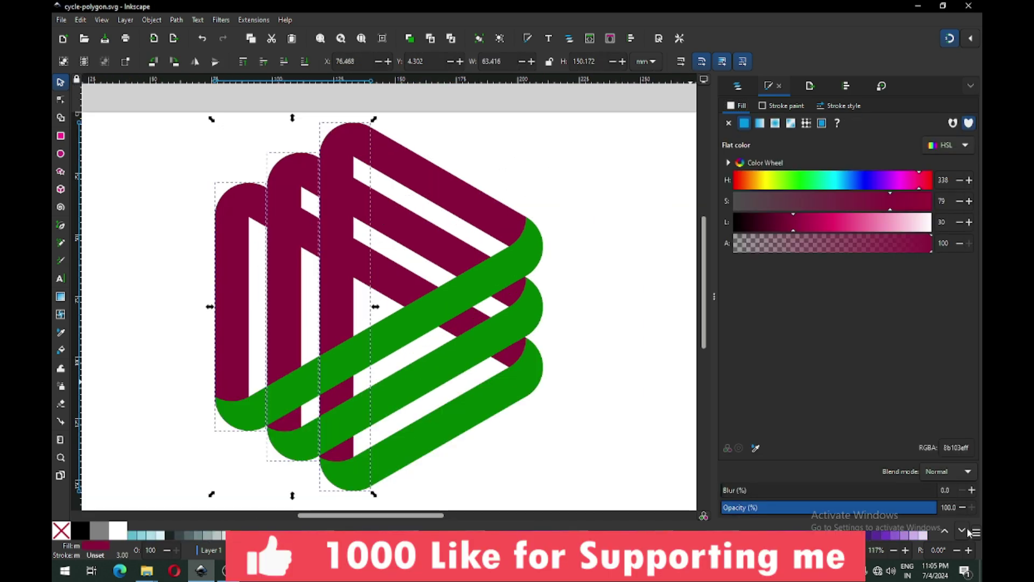
Colour the vertical strips pink and the three upper diagonal strips purple #5500D4
left_click(968, 532)
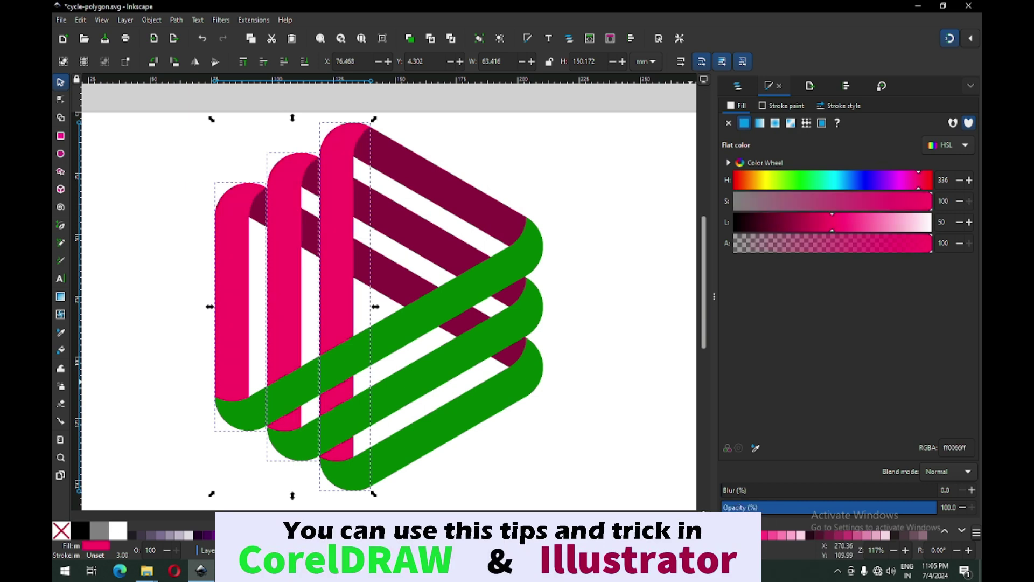
key("Escape")
left_click(452, 195)
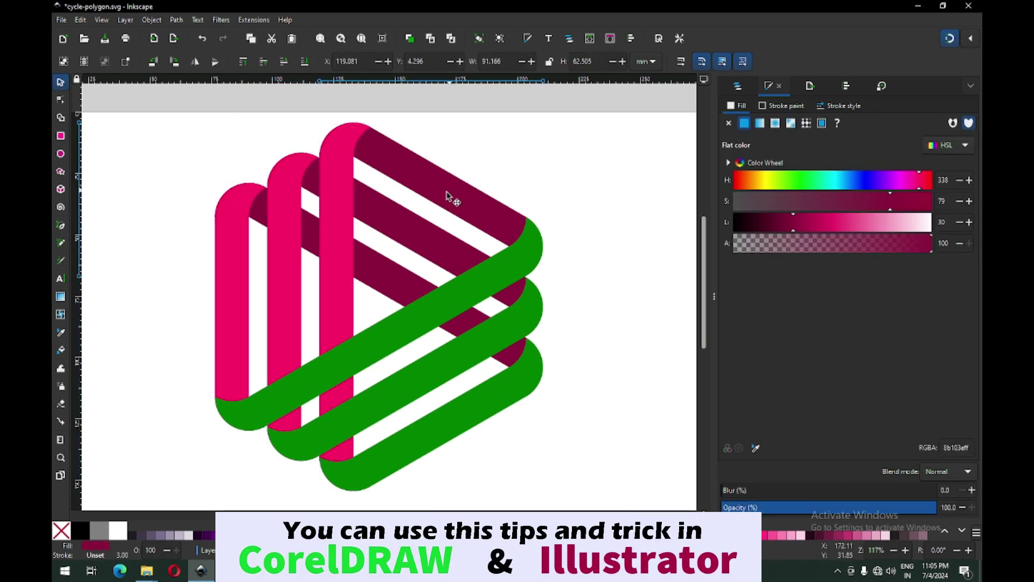
left_click(402, 273, "shift")
left_click(402, 273, "shift")
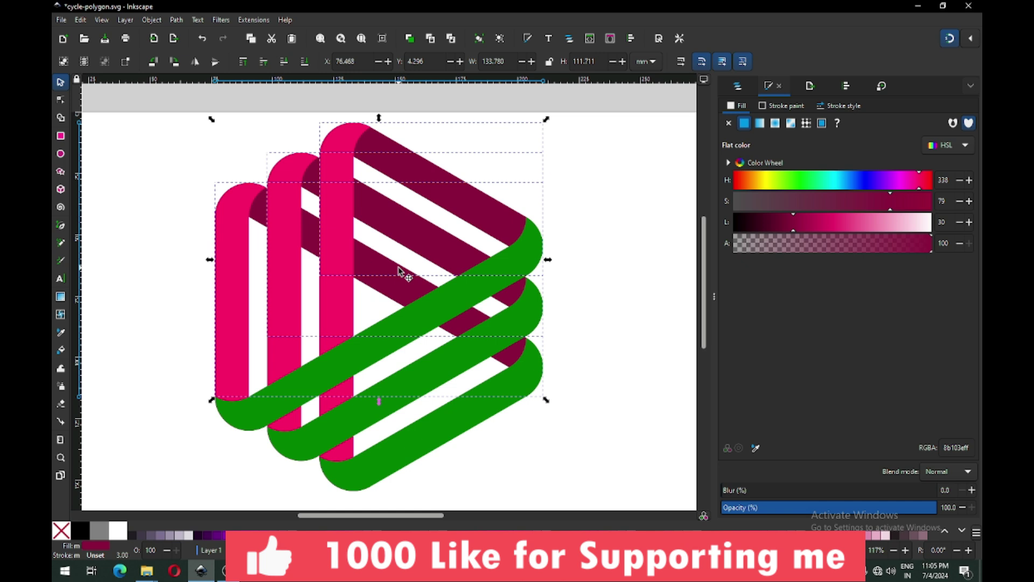
left_click(946, 534)
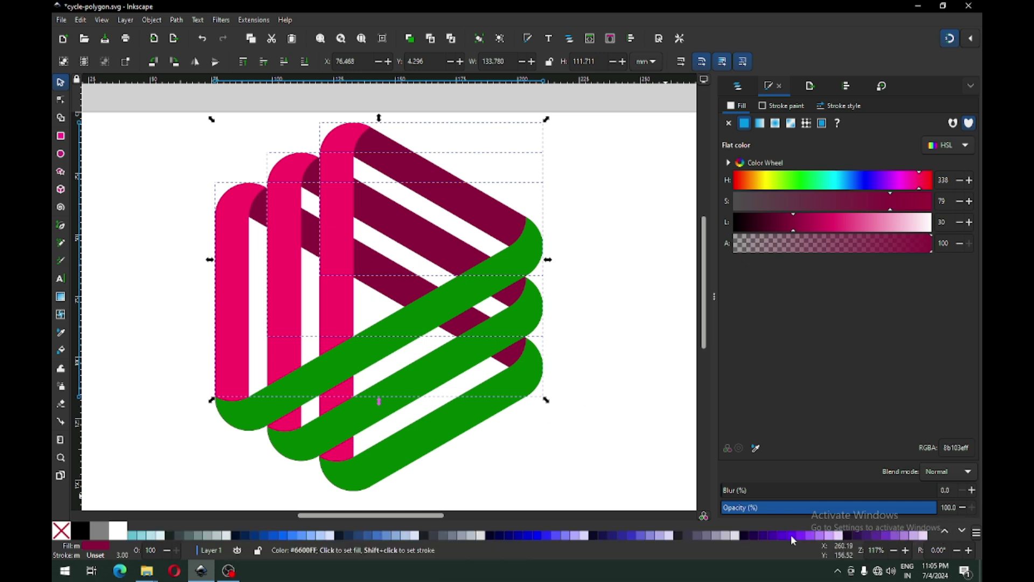
left_click(791, 535)
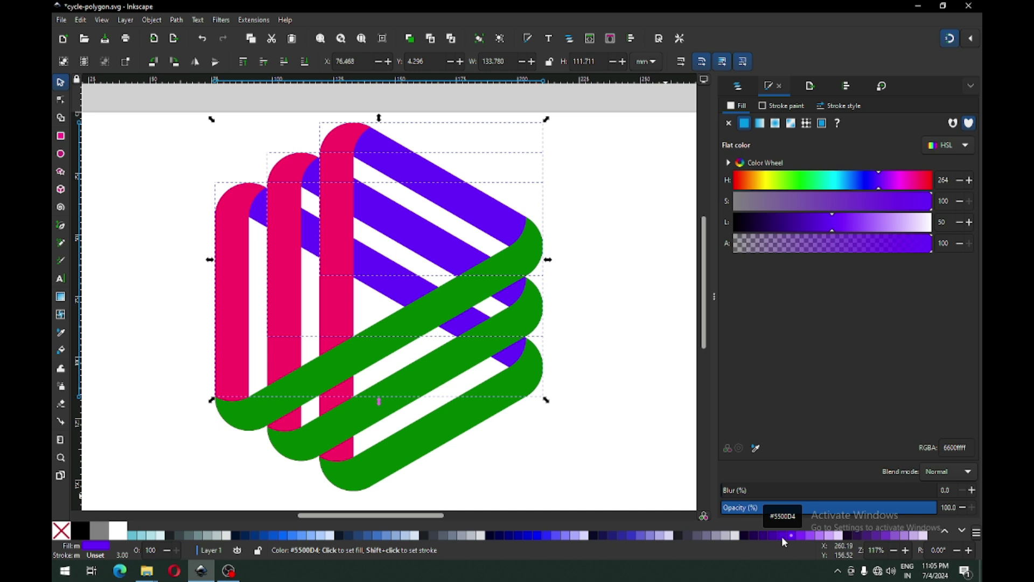
left_click(781, 536)
Recolour the three green lower diagonal strips yellow #FFCC00
left_click(608, 287)
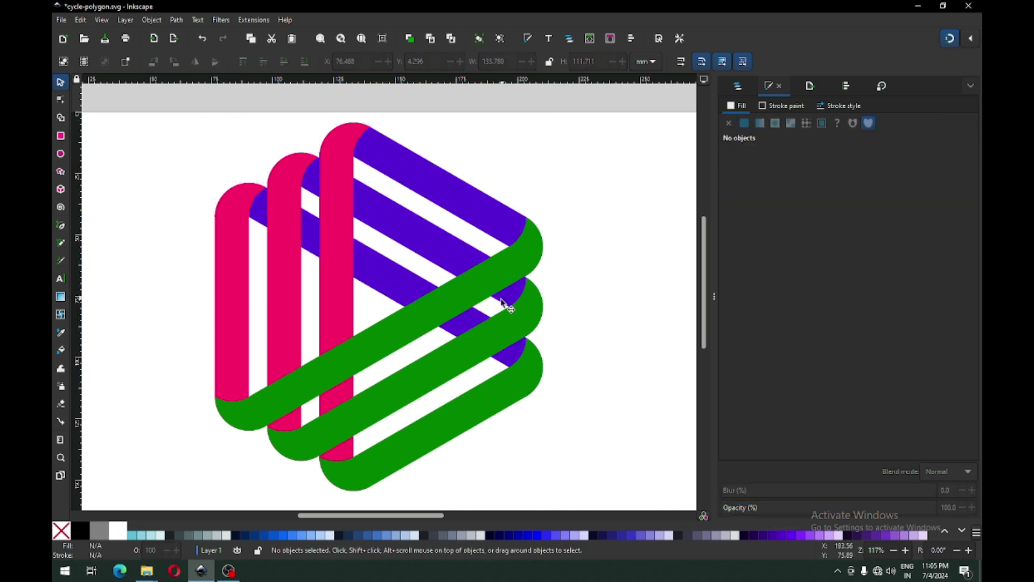
left_click(454, 295)
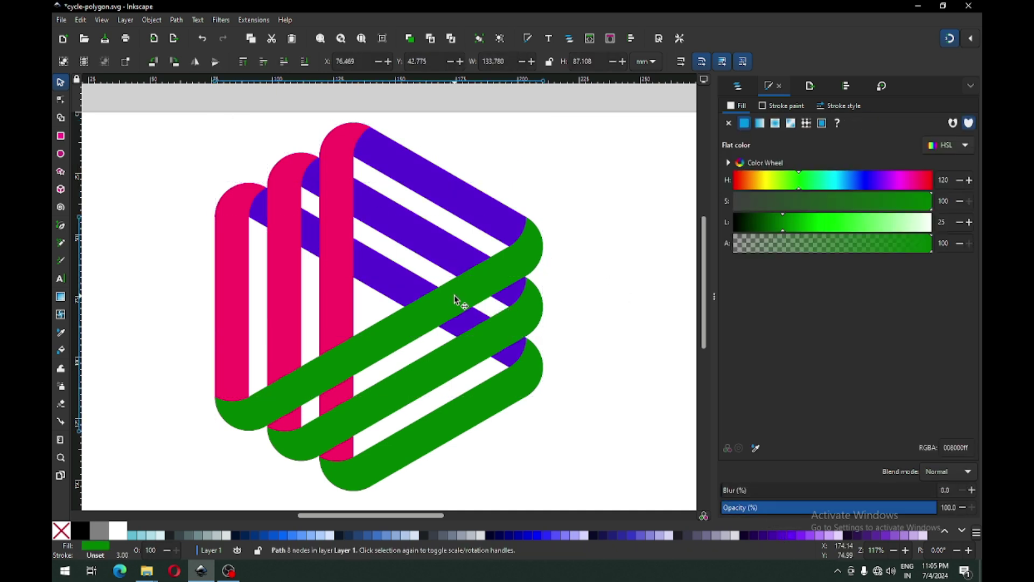
left_click(450, 365, "shift")
left_click(478, 413, "shift")
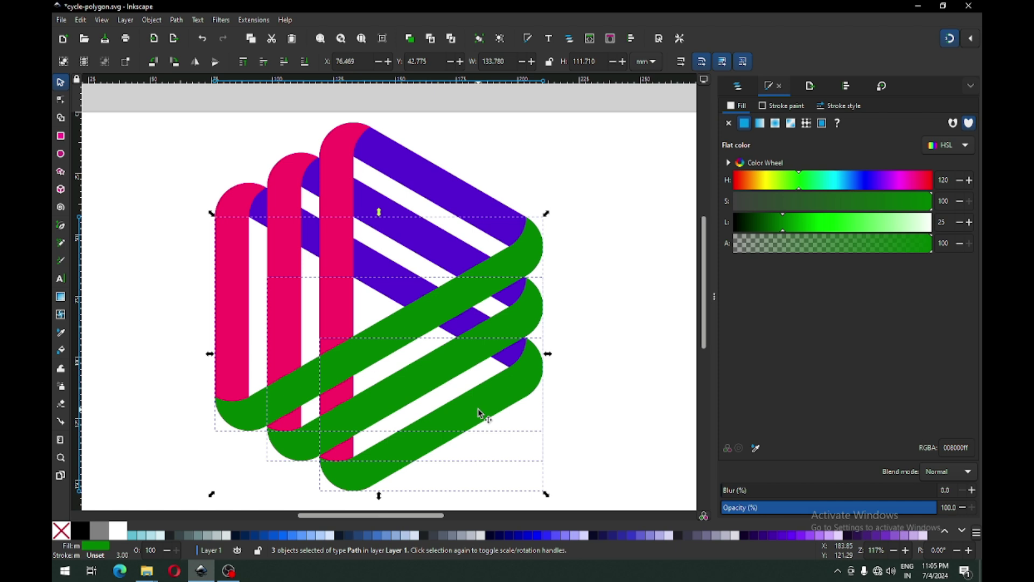
left_click(946, 533)
left_click(946, 533)
left_click(946, 533)
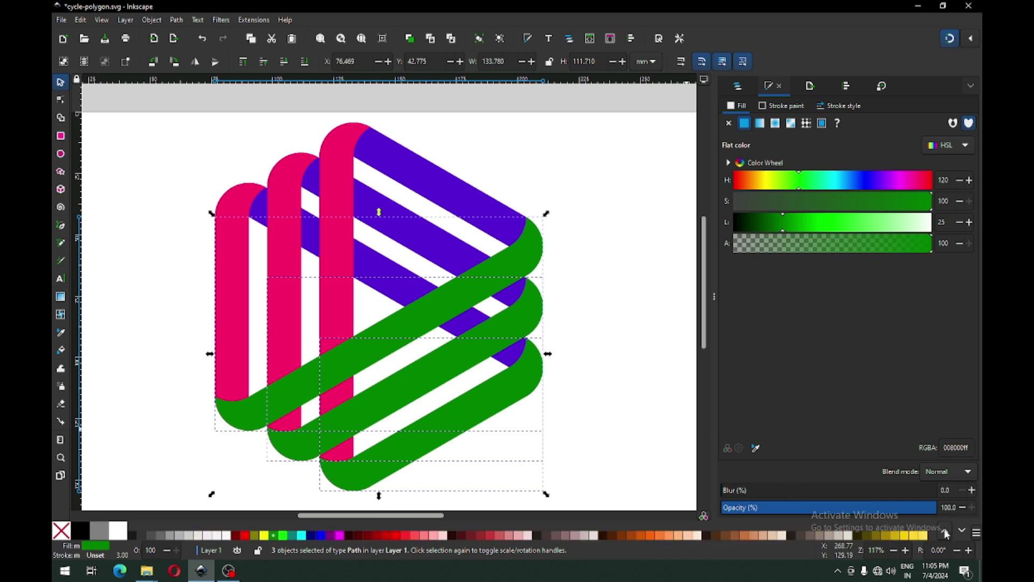
left_click(905, 535)
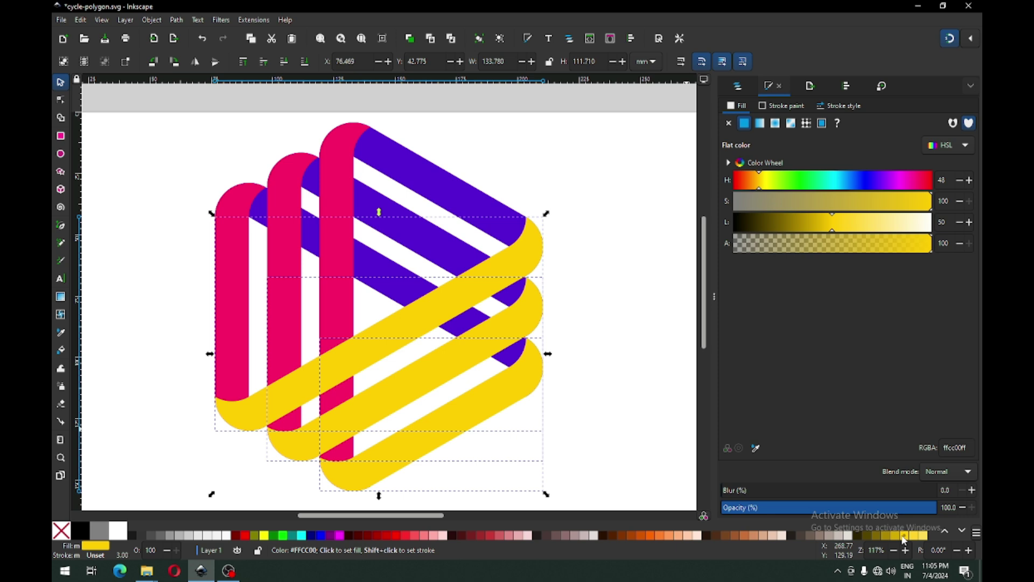
left_click(827, 226)
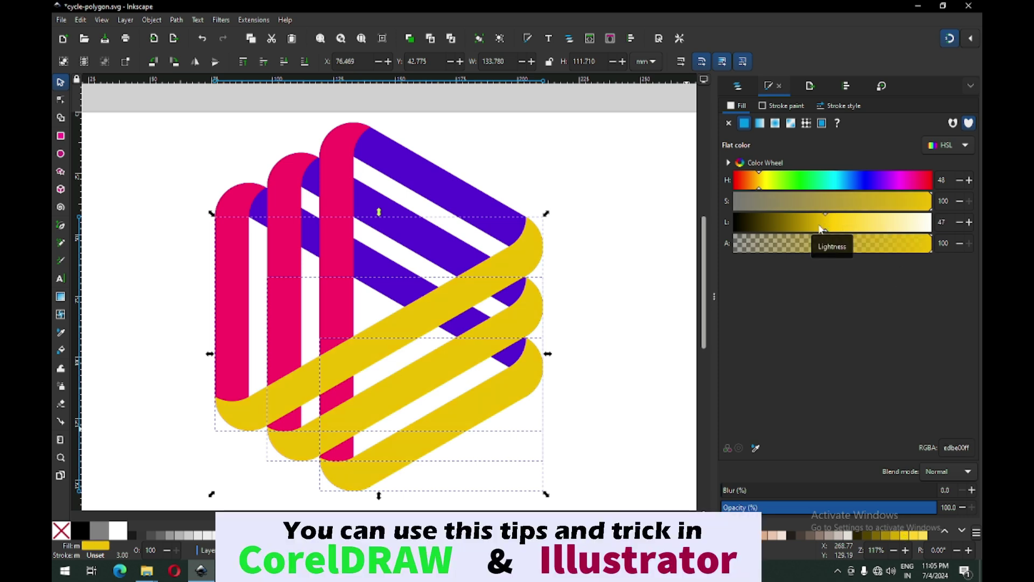
key("ctrl+z")
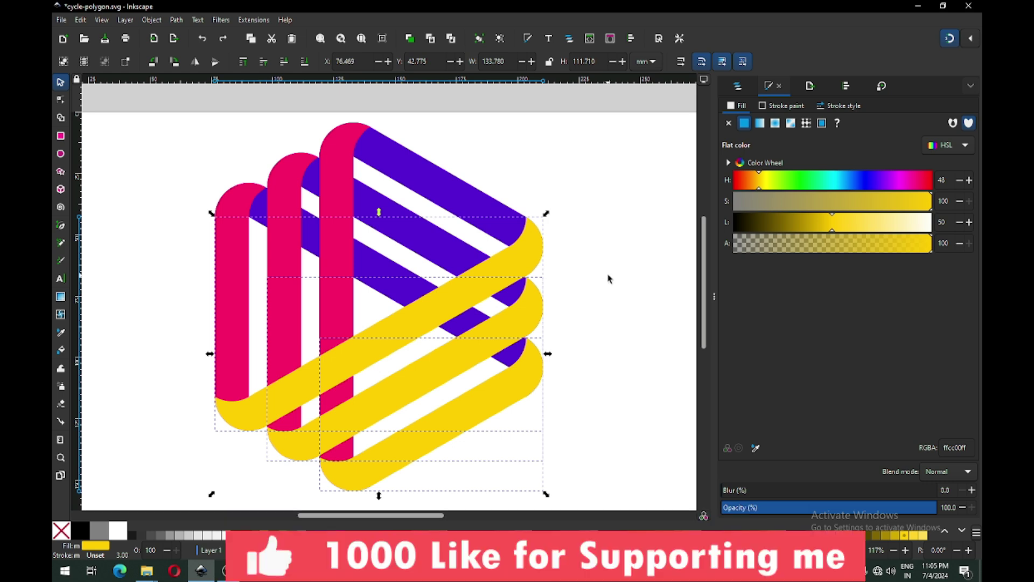
Save the file and select all three yellow bands together
left_click(605, 227)
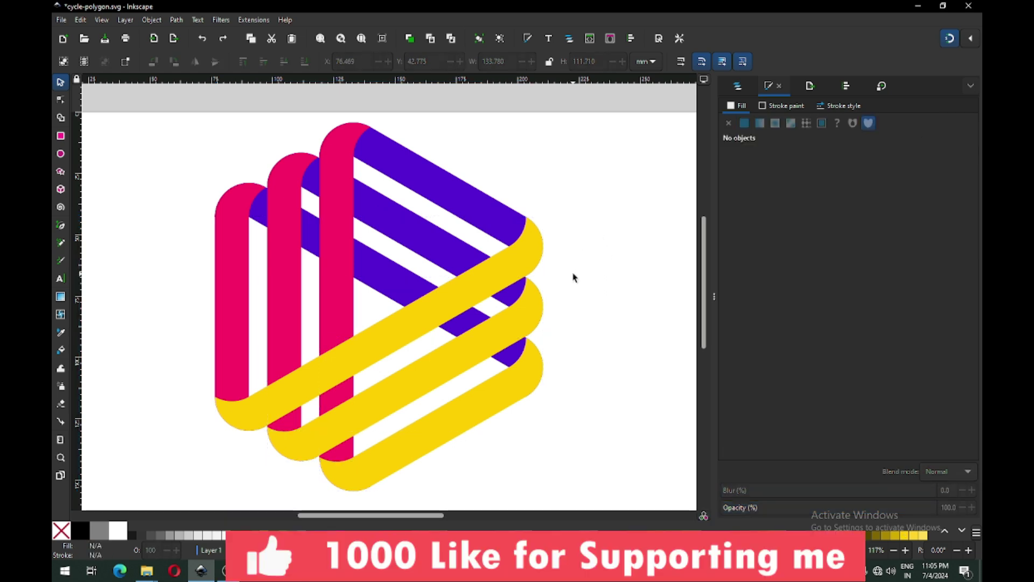
key("ctrl+s")
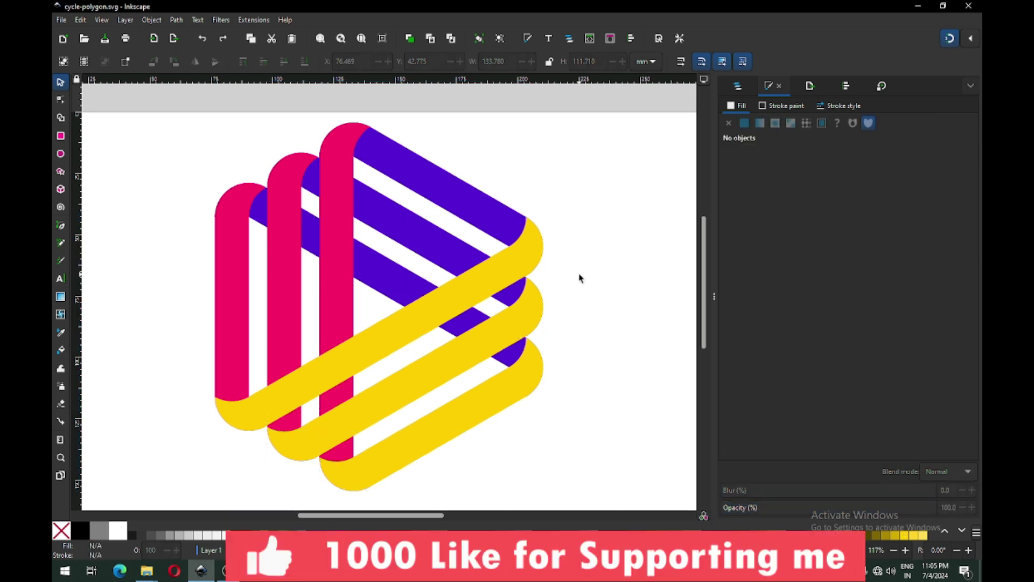
left_click(404, 326)
left_click(422, 377, "shift")
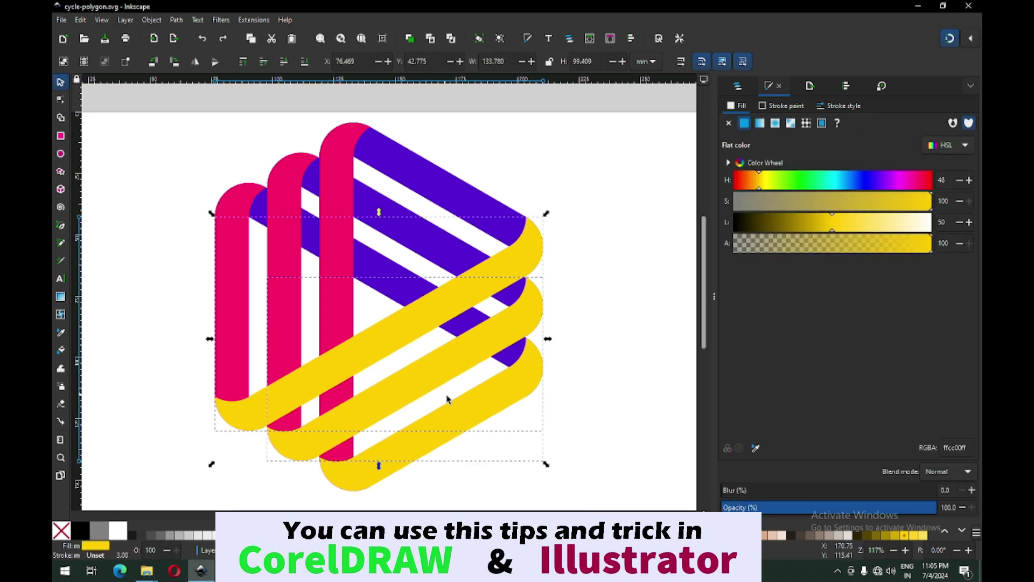
left_click(460, 409, "shift")
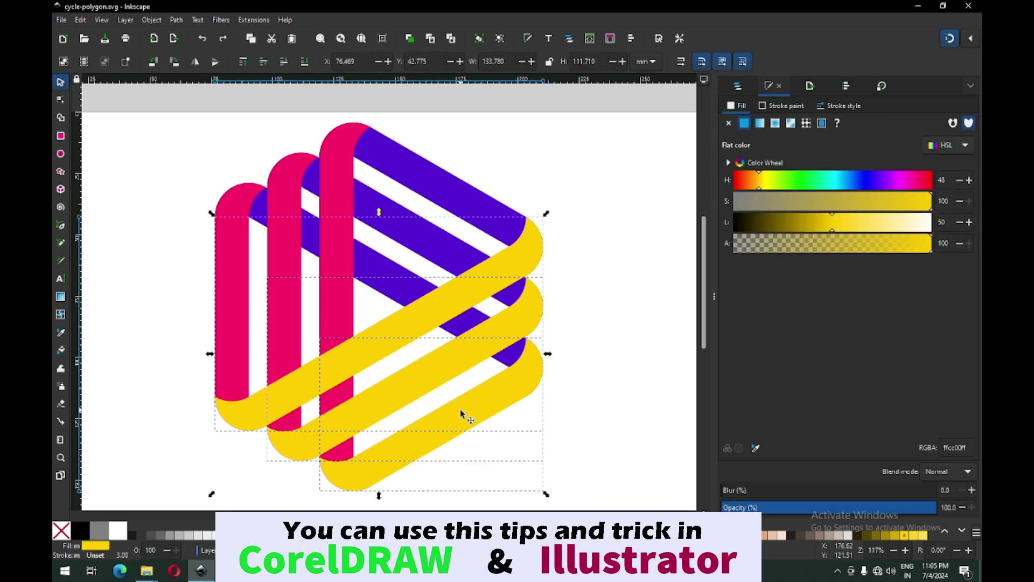
Merge the three yellow bands into one path with Path > Union
left_click(176, 20)
left_click(216, 79)
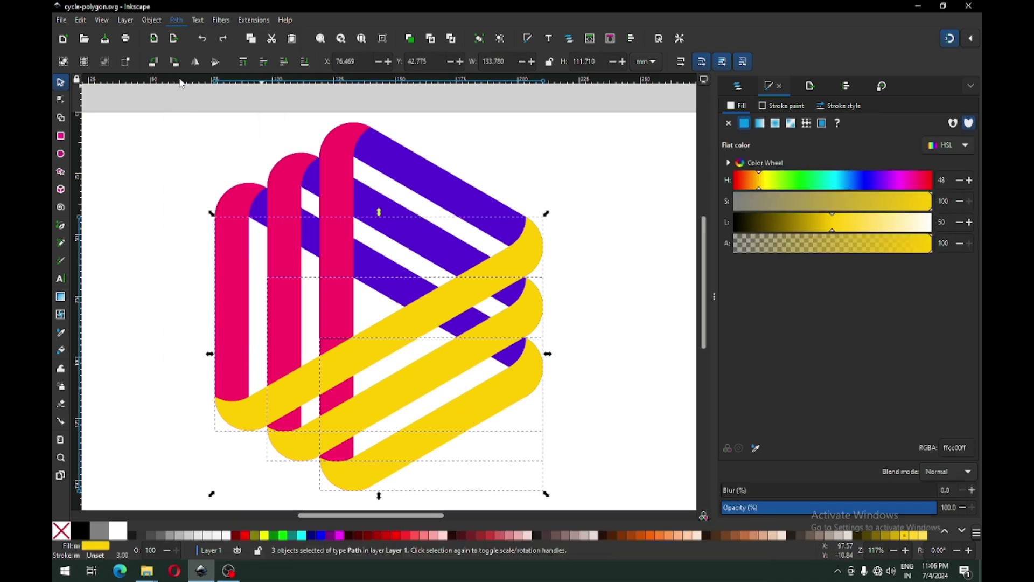
left_click(510, 159)
Merge the three purple bands into a single path
left_click(462, 193)
left_click(413, 270, "shift")
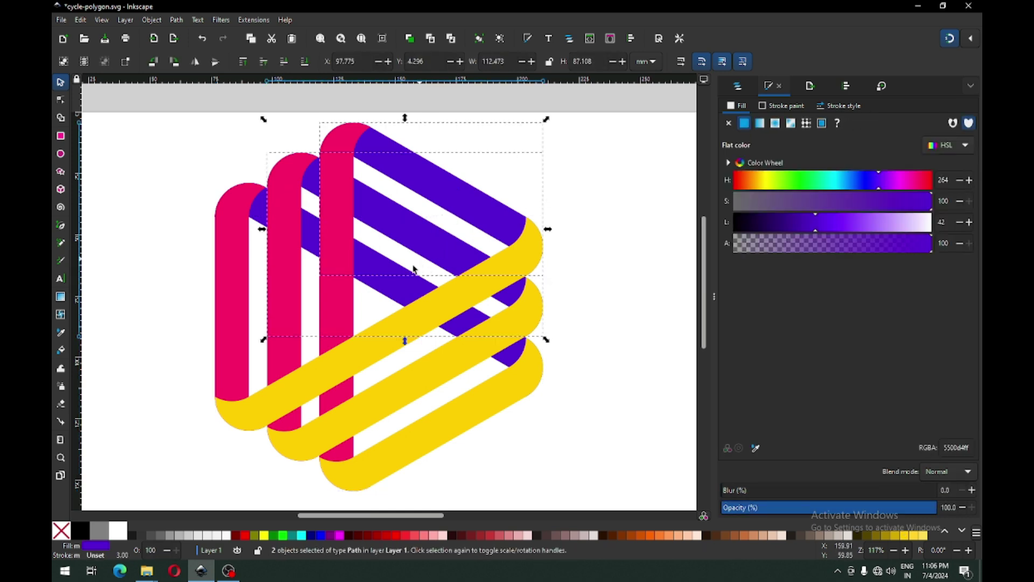
left_click(398, 286, "shift")
left_click(178, 20)
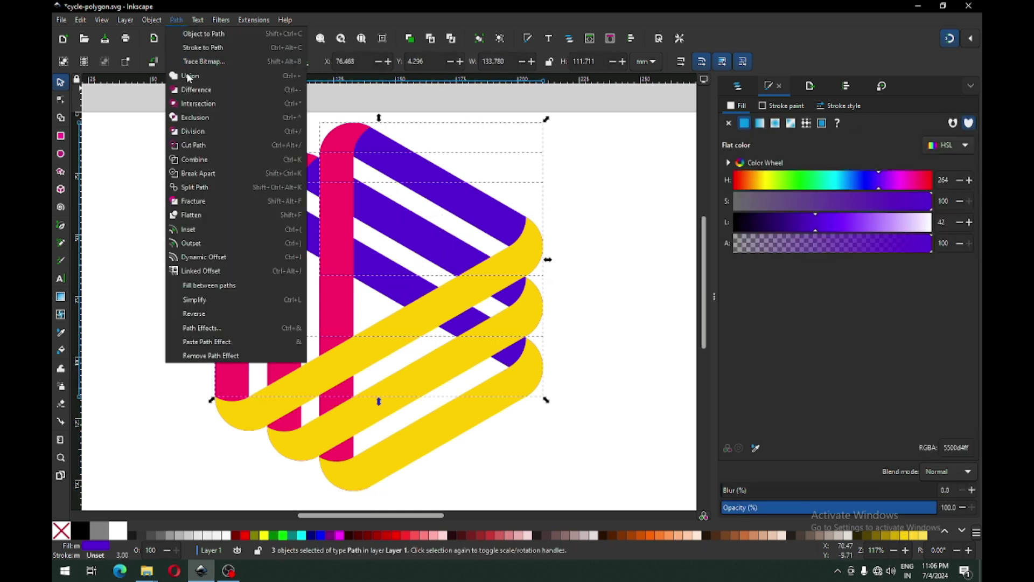
left_click(216, 80)
left_click(578, 161)
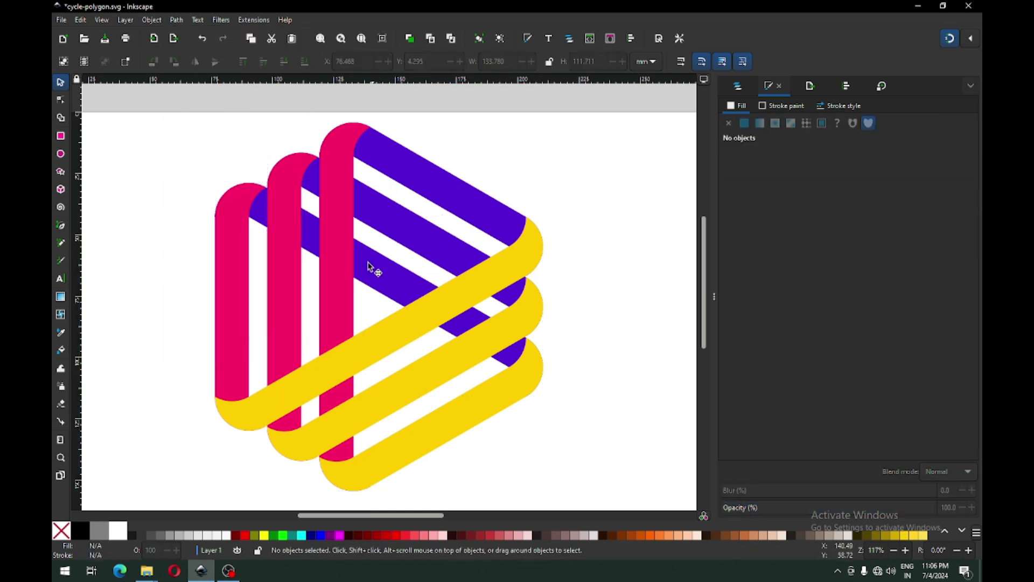
Merge the three pink bands into one path and save the file
left_click(334, 272)
left_click(296, 285, "shift")
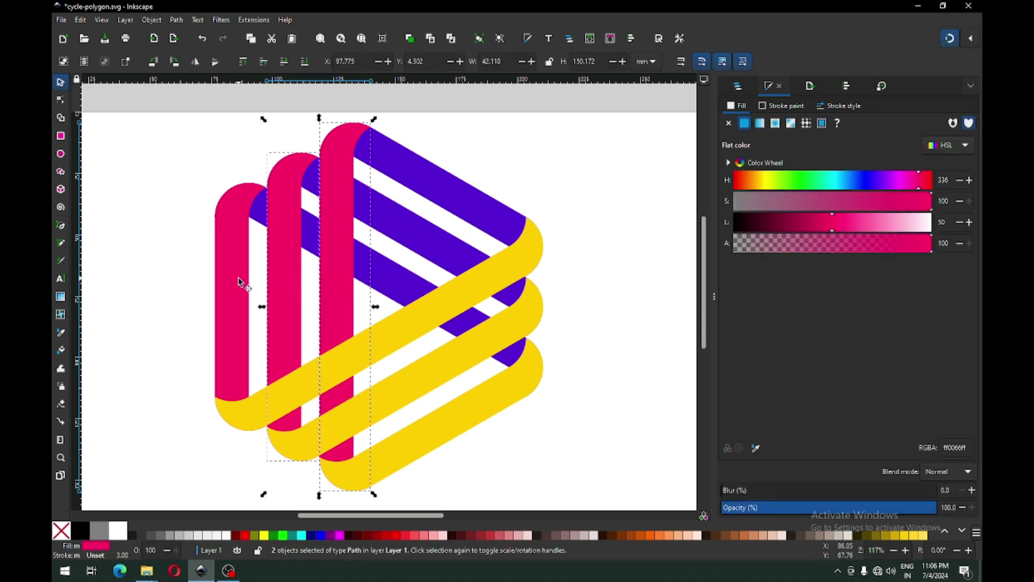
left_click(239, 277, "shift")
left_click(178, 20)
left_click(215, 80)
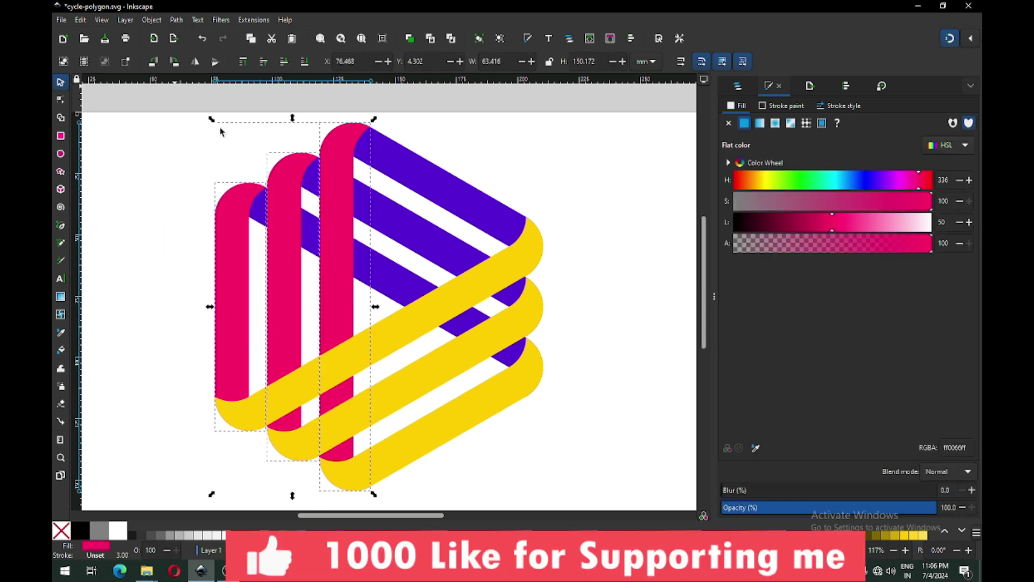
left_click(493, 164)
key("ctrl+s")
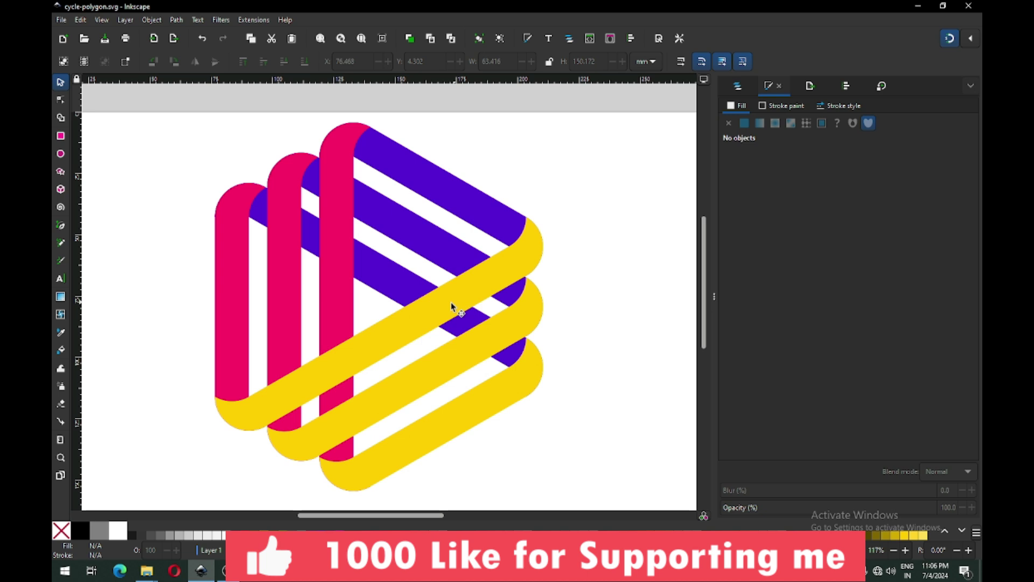
Lower the merged yellow shape to the bottom and save
left_click(386, 343)
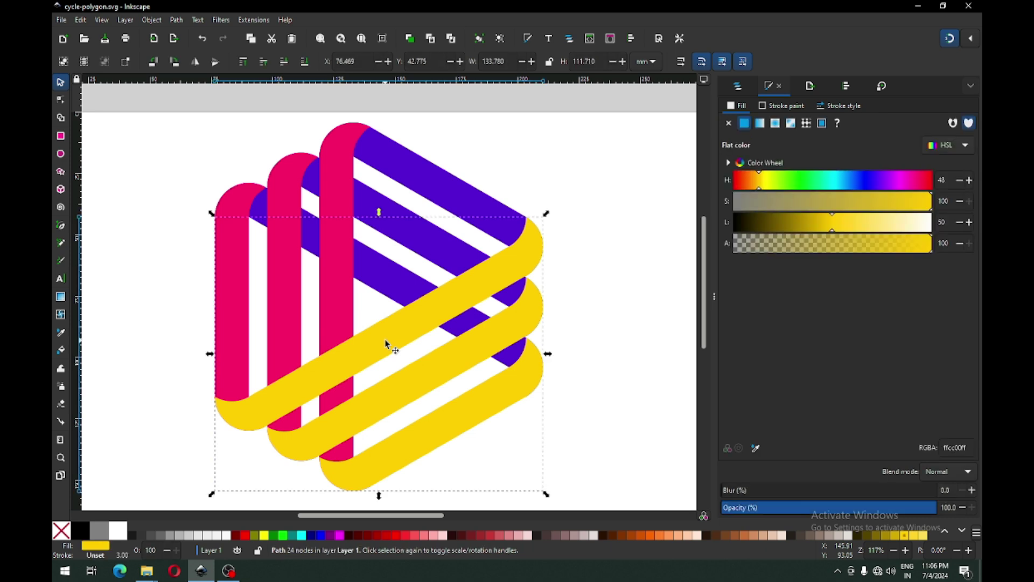
left_click(153, 20)
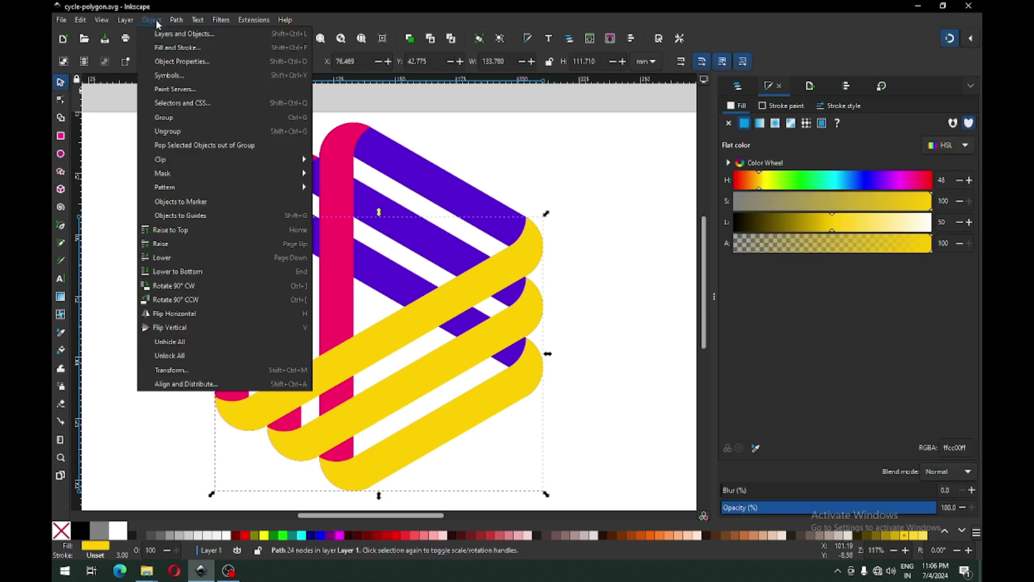
left_click(184, 271)
left_click(589, 317)
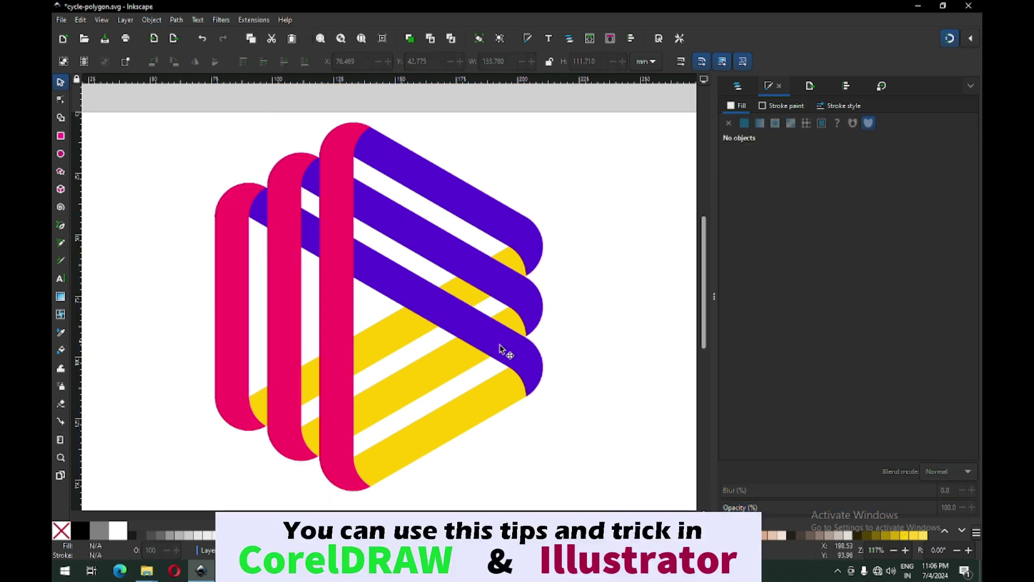
key("ctrl+s")
Duplicate the yellow shape so a copy sits on top
left_click(466, 411)
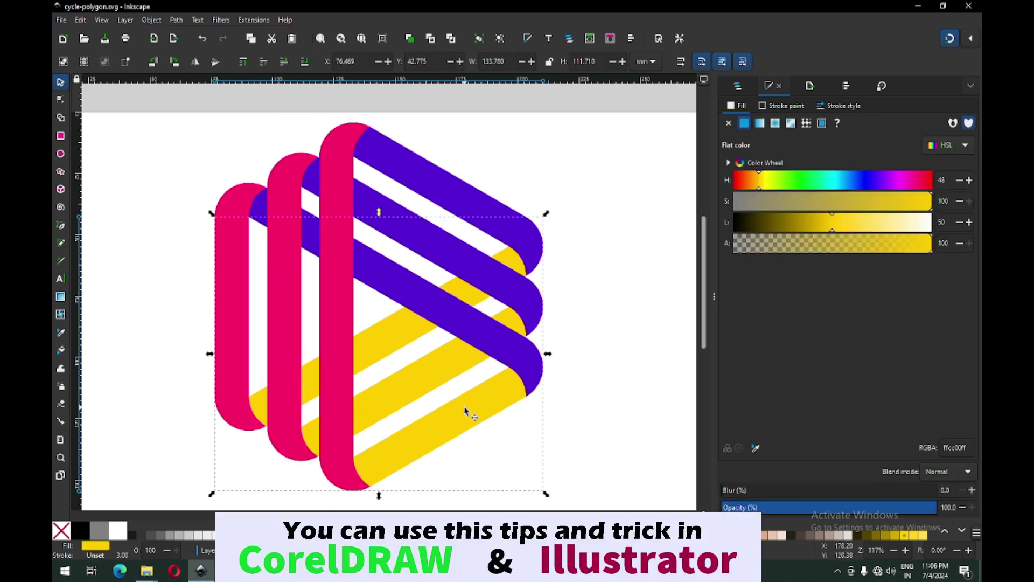
right_click(465, 410)
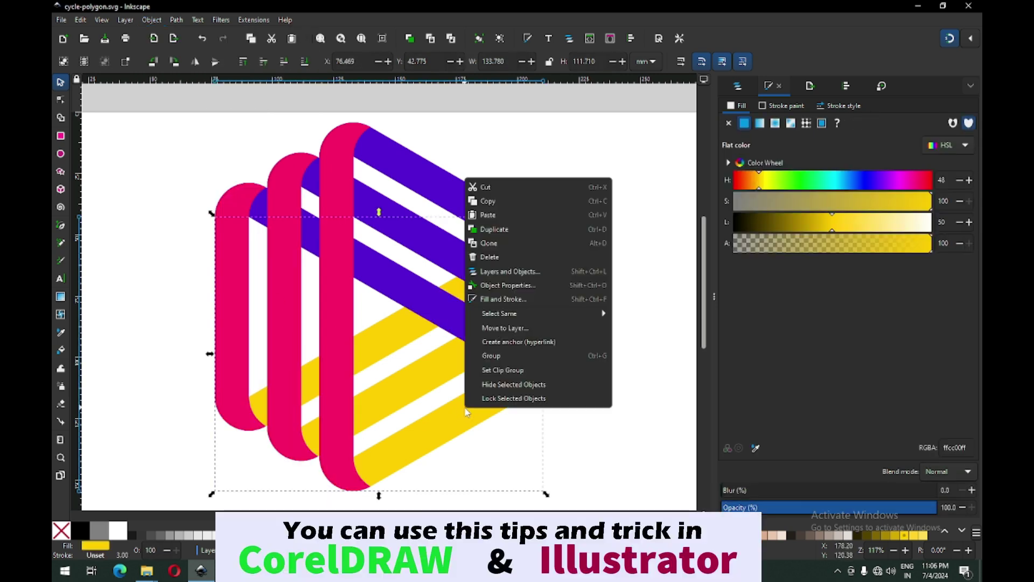
left_click(497, 229)
left_click(595, 313)
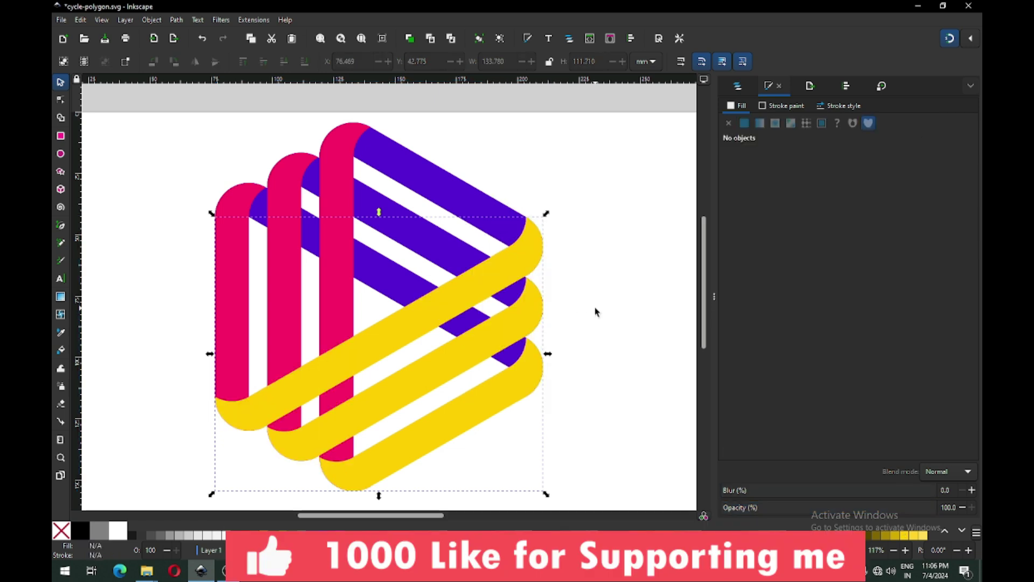
Draw a dark red #550000 rectangle over the logo's upper right and convert it to a path
left_click(61, 136)
left_click_drag(429, 161, 581, 279)
left_click(358, 535)
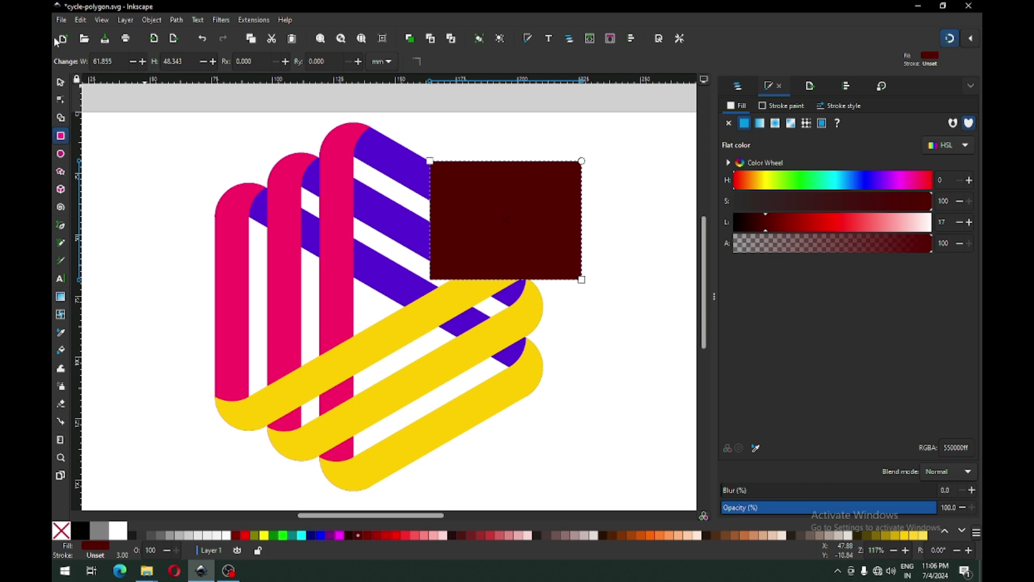
left_click(59, 82)
left_click(176, 20)
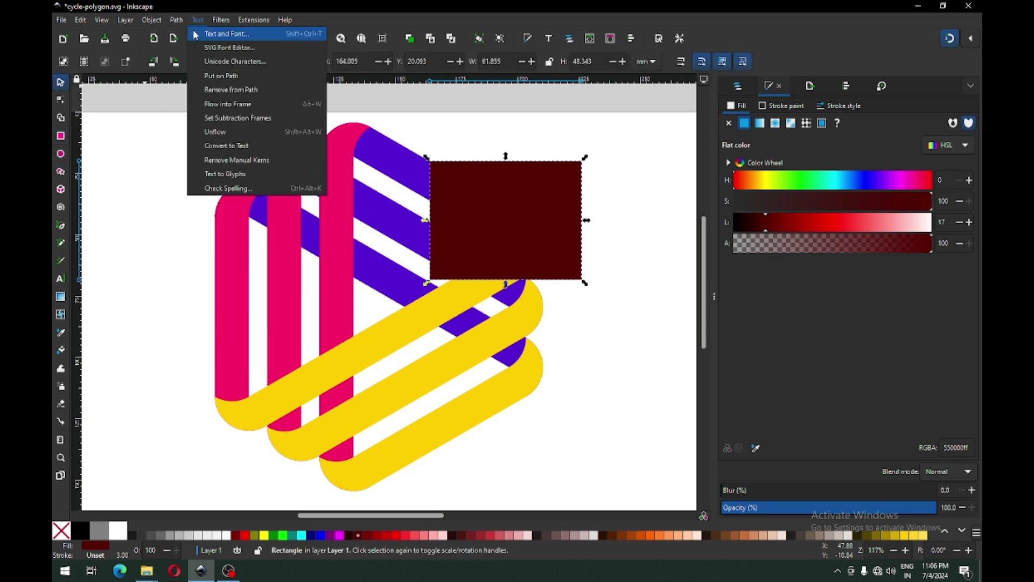
left_click(186, 33)
Drag the rectangle's corner nodes into a tilted quadrilateral over the purple–yellow crossings
left_click(61, 100)
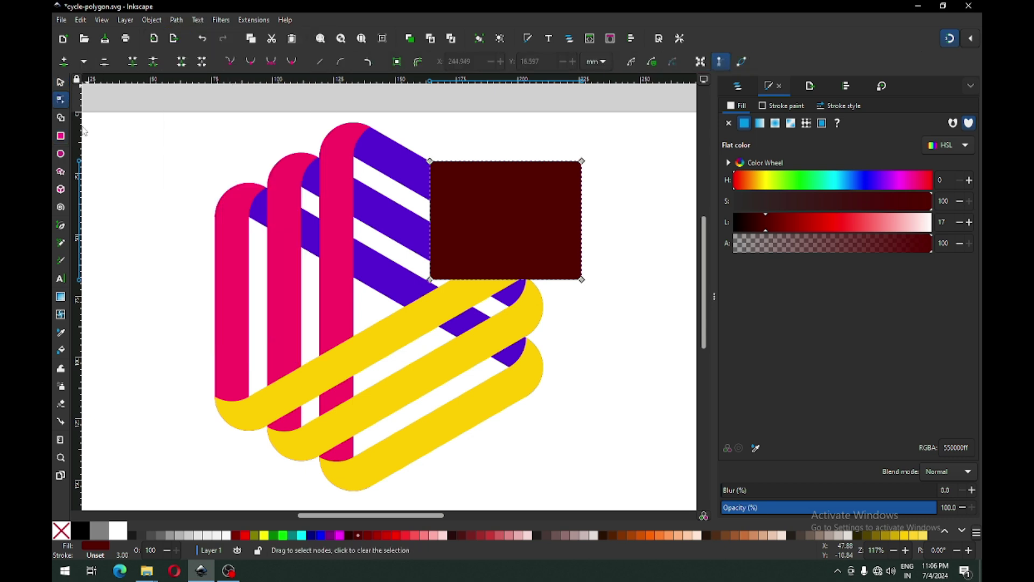
left_click_drag(431, 280, 371, 307)
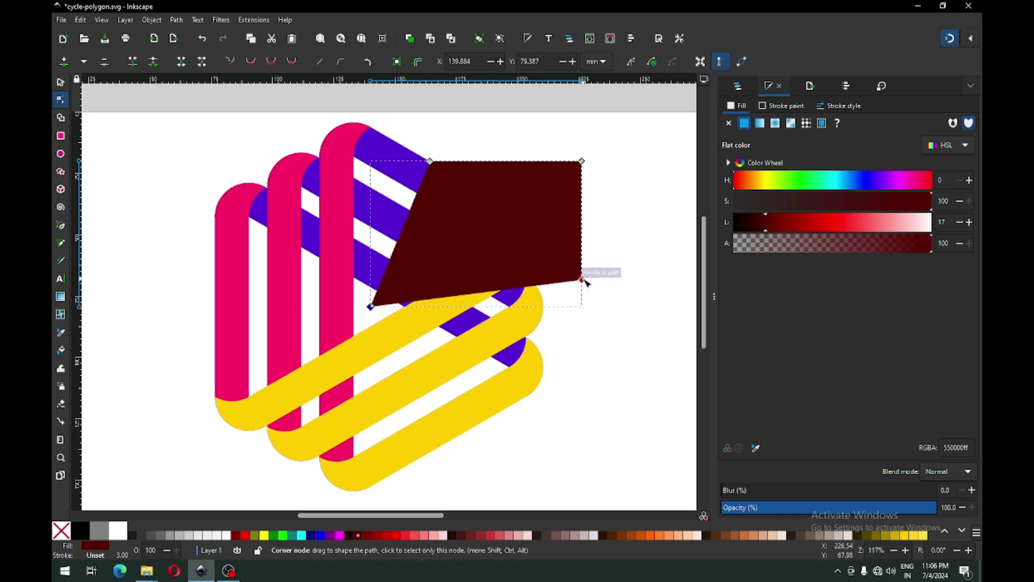
left_click_drag(581, 281, 541, 481)
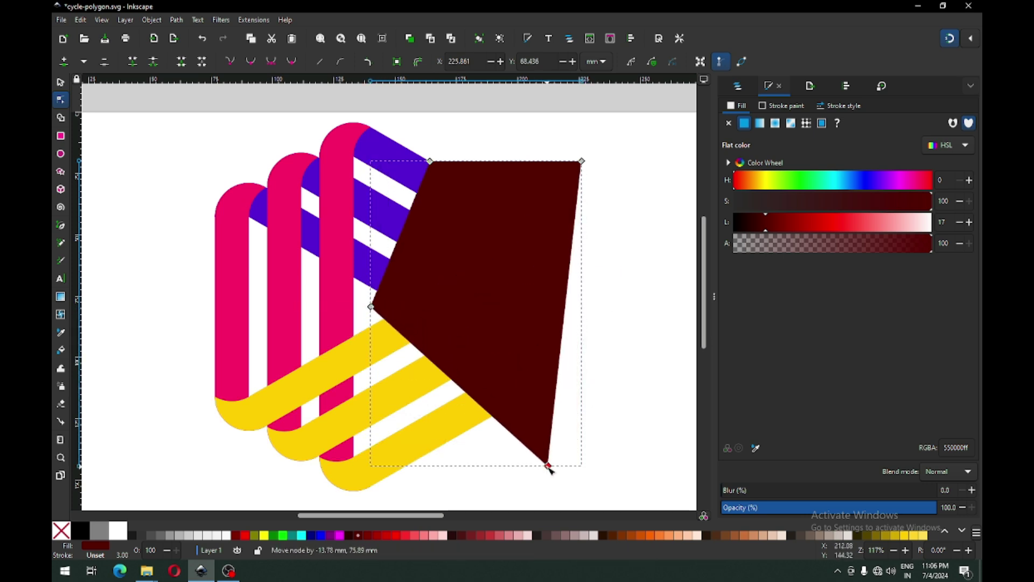
left_click_drag(583, 161, 674, 329)
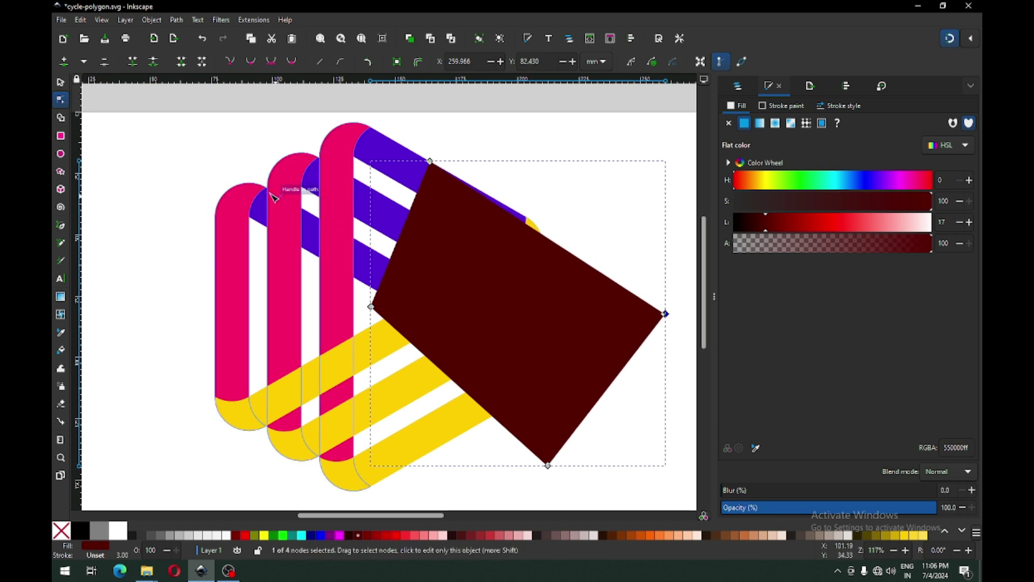
Subtract the dark-red quadrilateral from the top yellow copy with Path > Difference
left_click(61, 82)
left_click(333, 384, "shift")
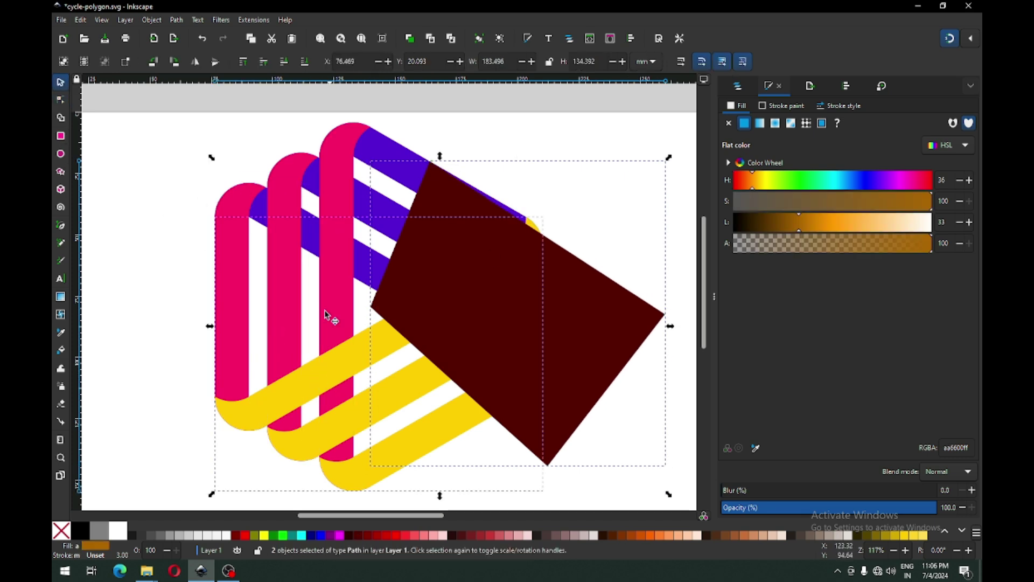
left_click(183, 25)
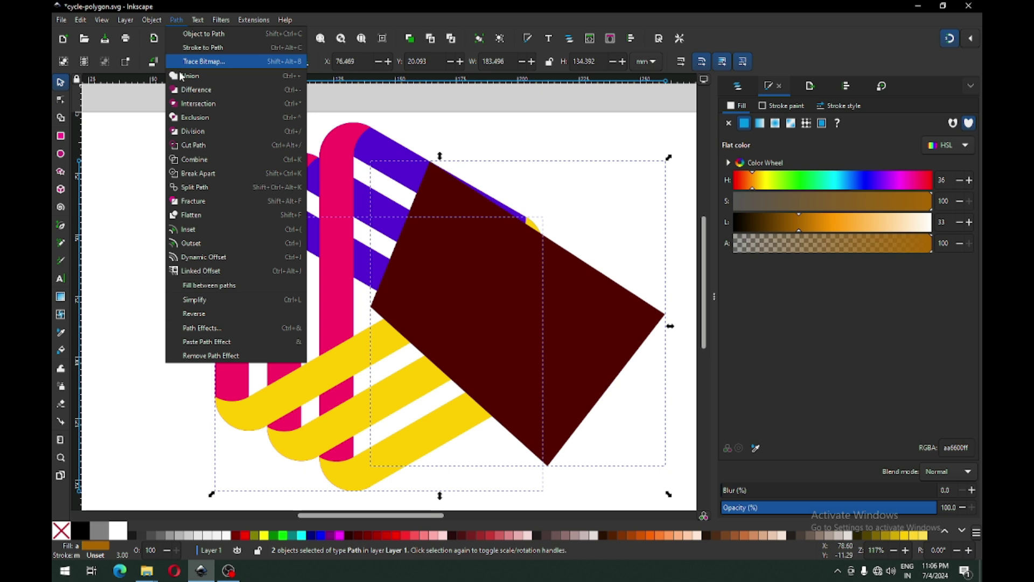
left_click(195, 90)
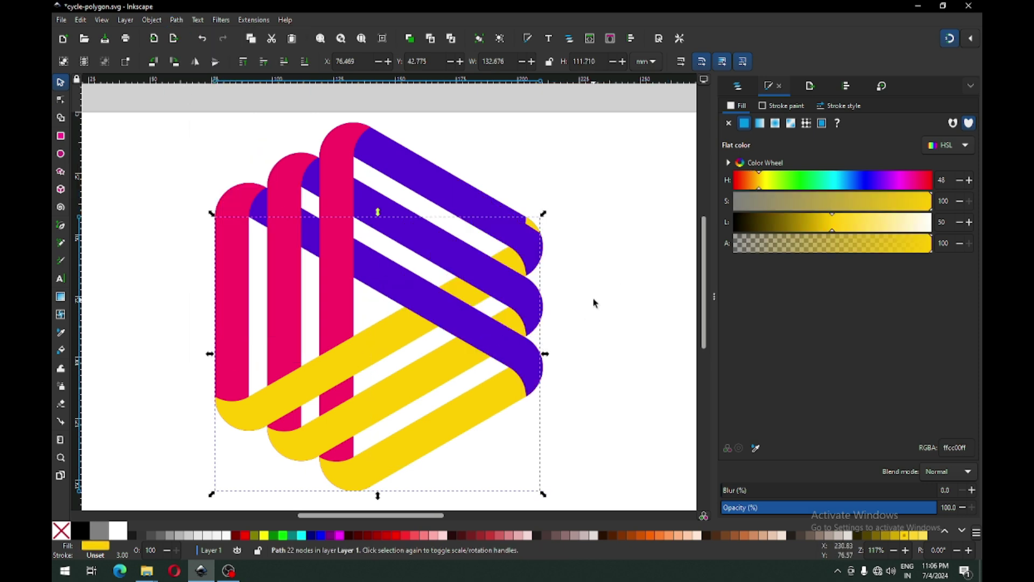
Delete the yellow copy's upper-right corner nodes so purple weaves over yellow, and save
left_click(60, 99)
left_click_drag(566, 191, 523, 249)
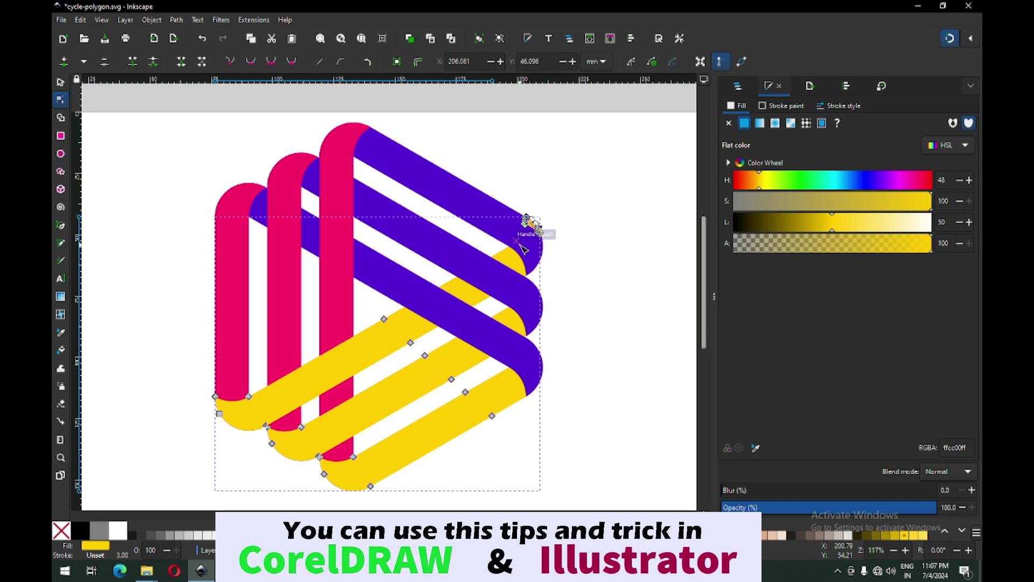
key("Delete")
left_click(60, 83)
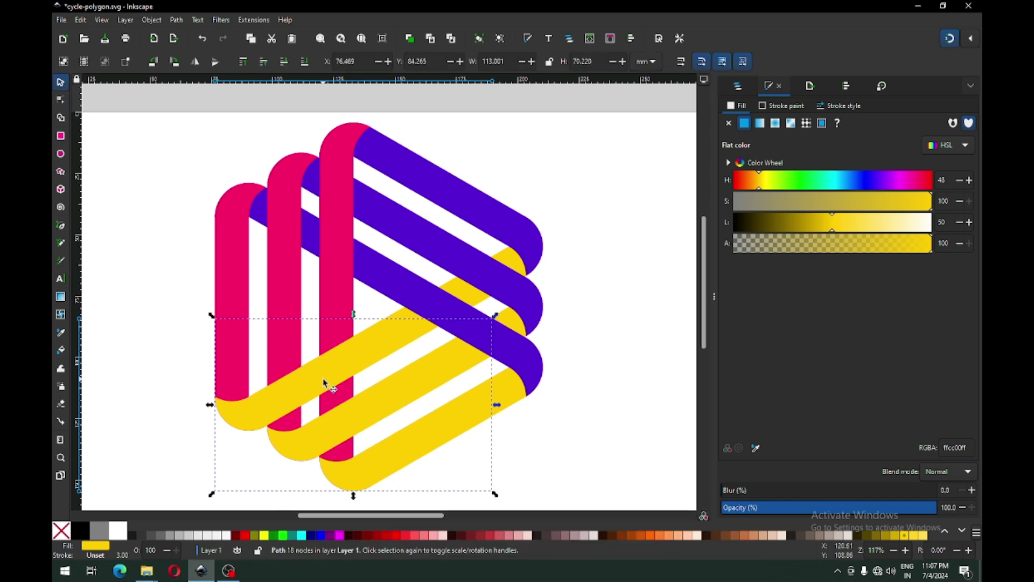
left_click(349, 535)
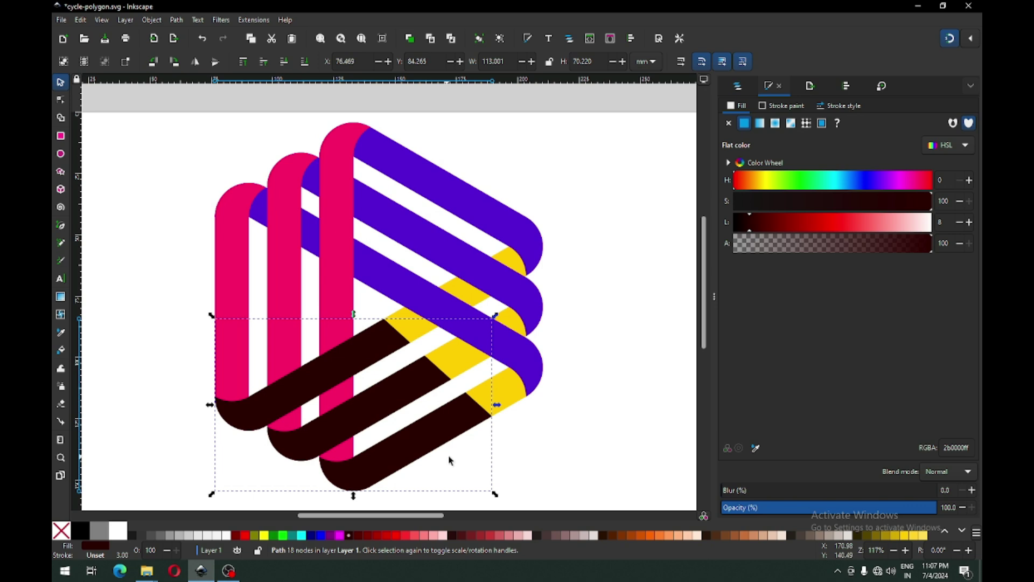
key("ctrl+z")
left_click(574, 316)
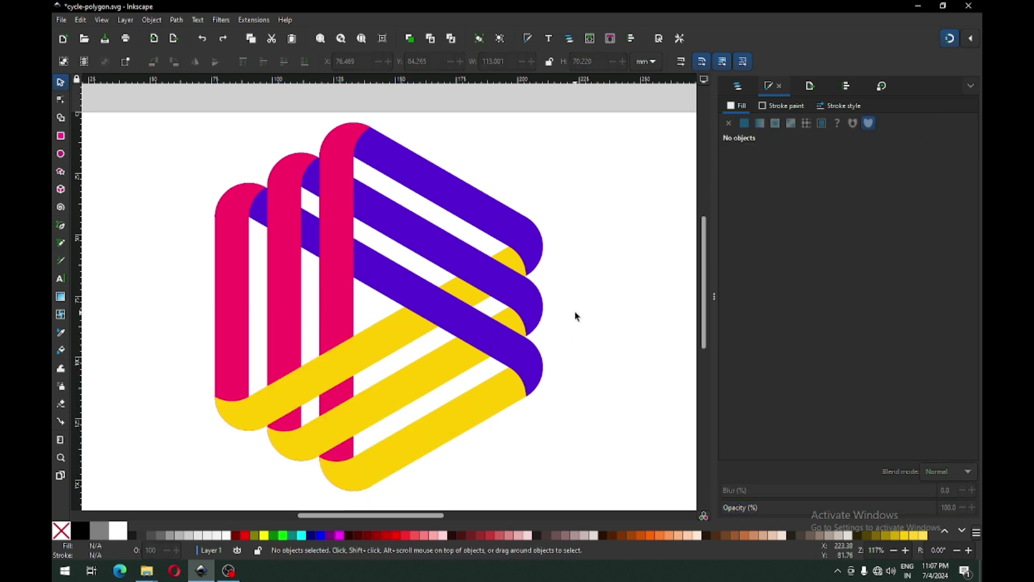
key("ctrl+s")
key("ctrl+s")
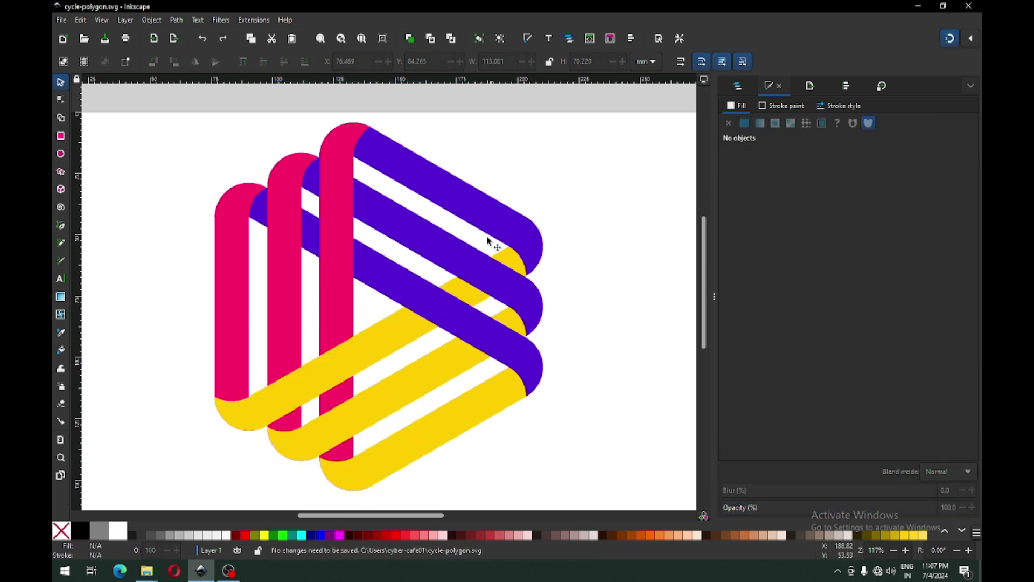
Give the pink, purple and yellow strip shapes linear gradient fills fading to transparent
left_click(476, 204)
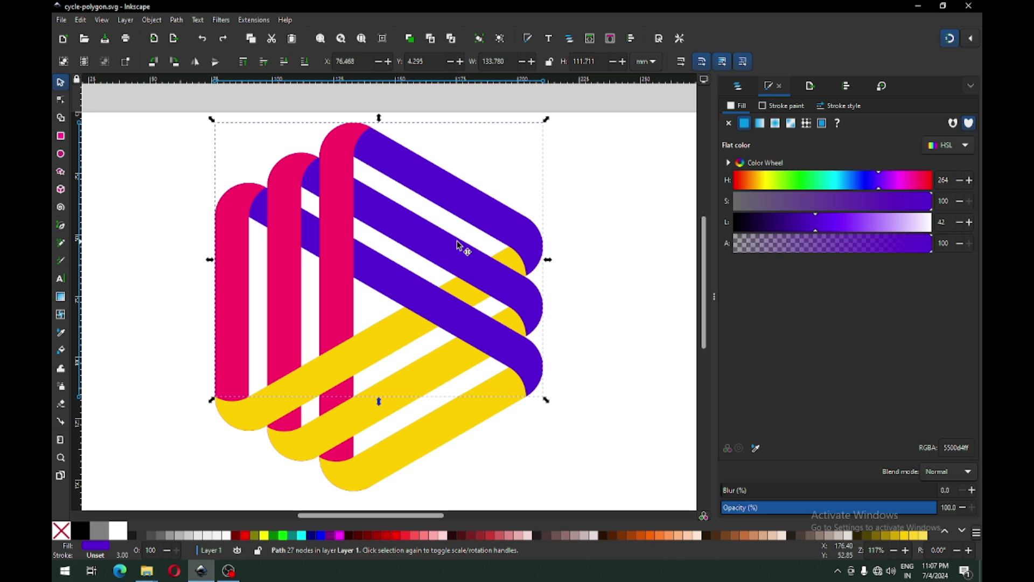
left_click(342, 260, "shift")
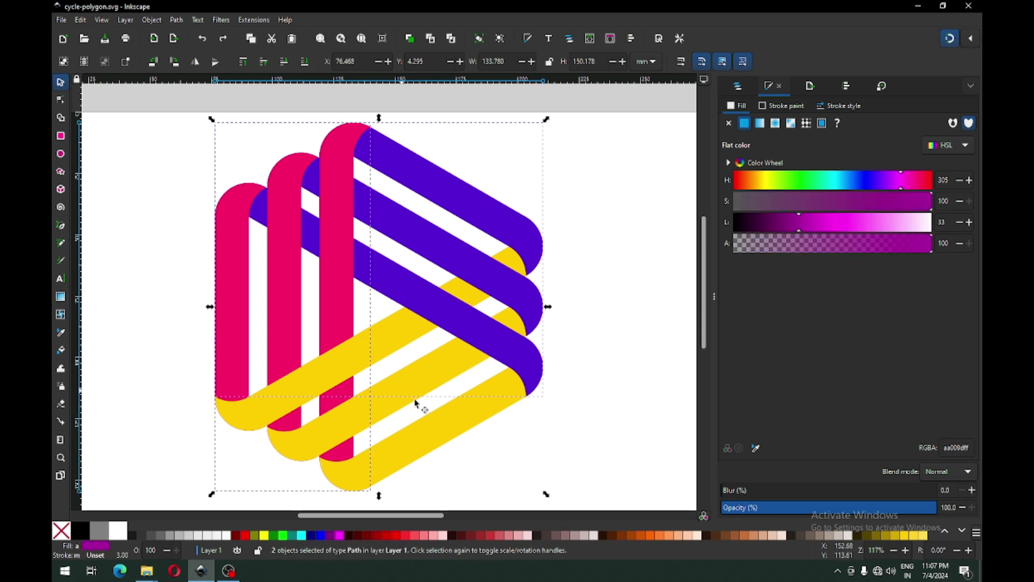
left_click(481, 419, "shift")
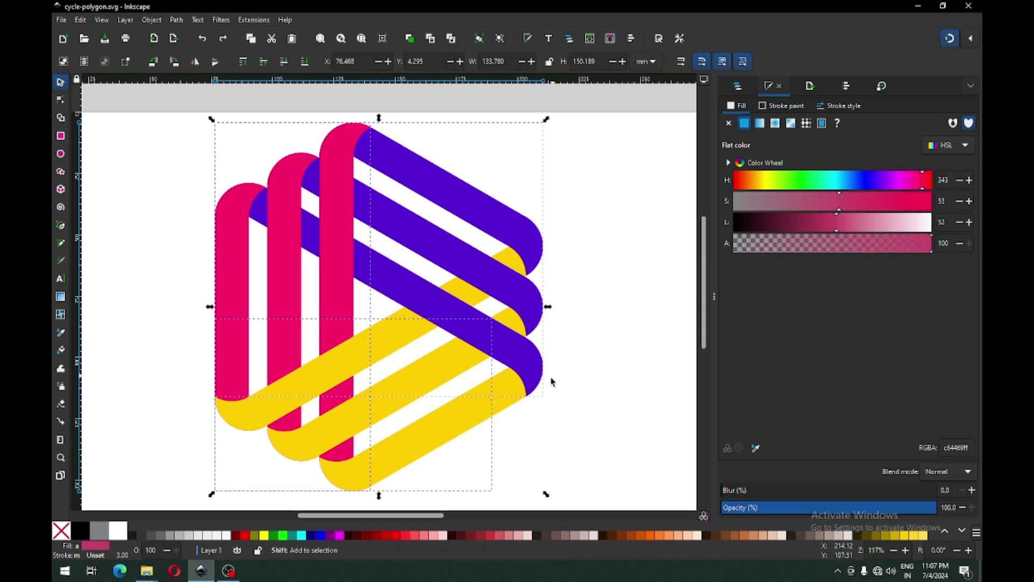
left_click(511, 407, "shift")
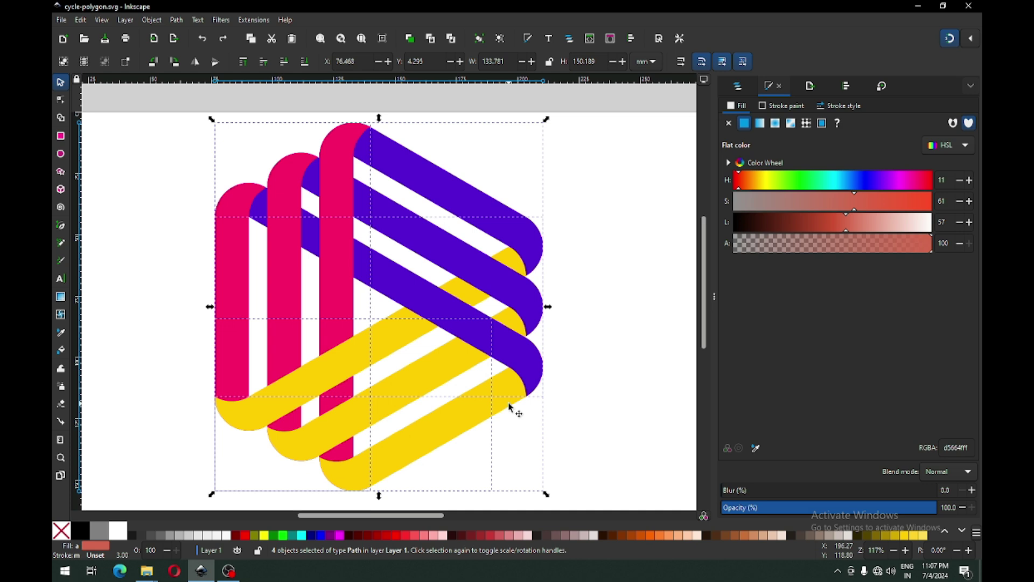
left_click(761, 124)
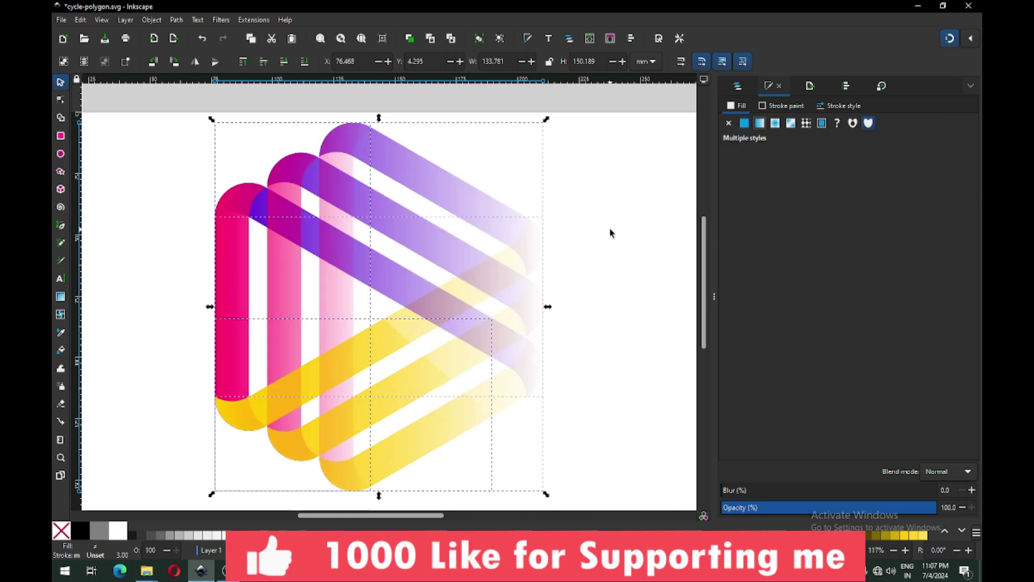
left_click(609, 244)
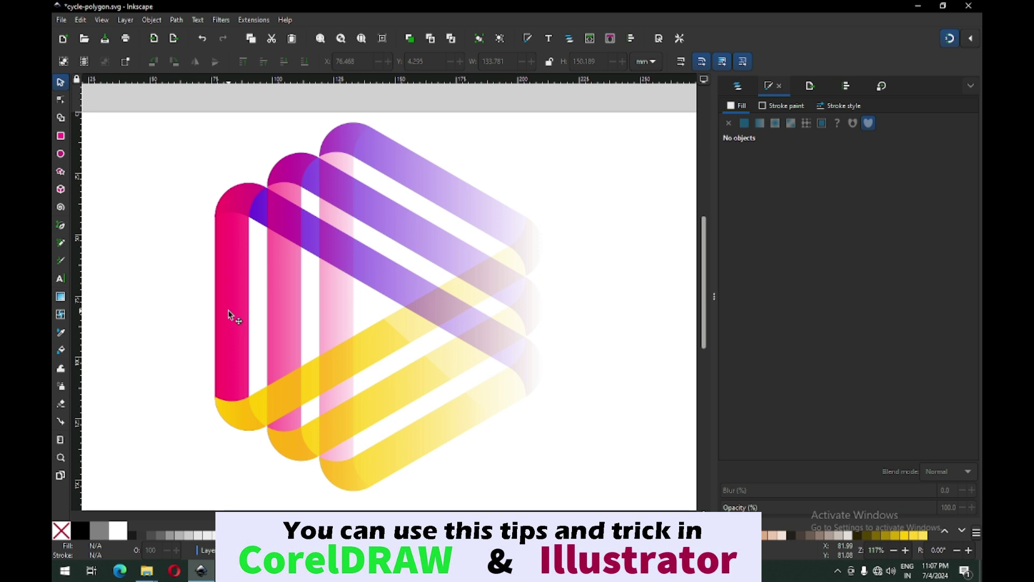
Run the pink gradient vertically, fully opaque, from bright pink down to darker crimson c3004e
left_click(253, 311)
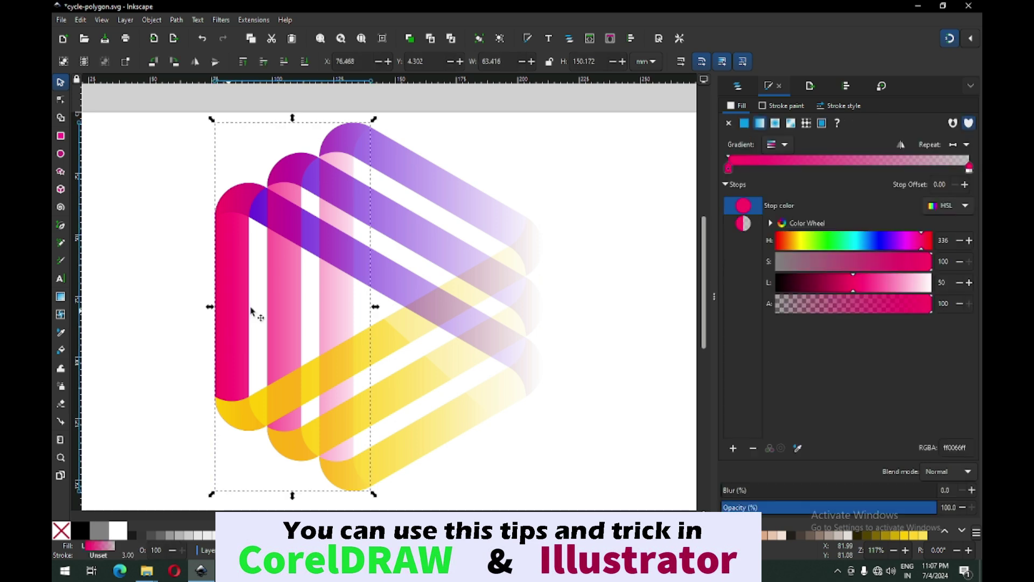
left_click(60, 297)
left_click_drag(217, 311, 239, 224)
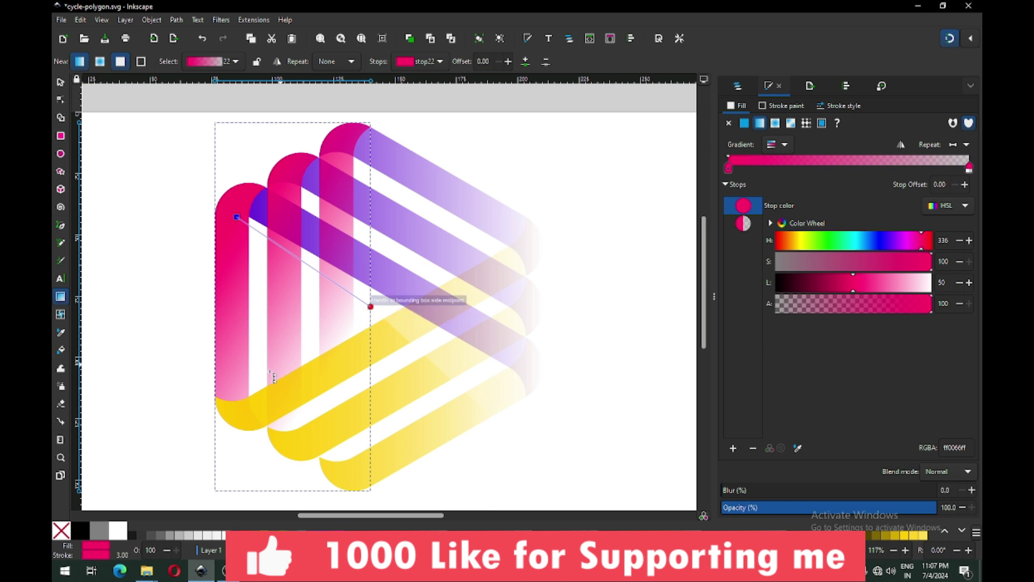
left_click_drag(370, 307, 241, 404)
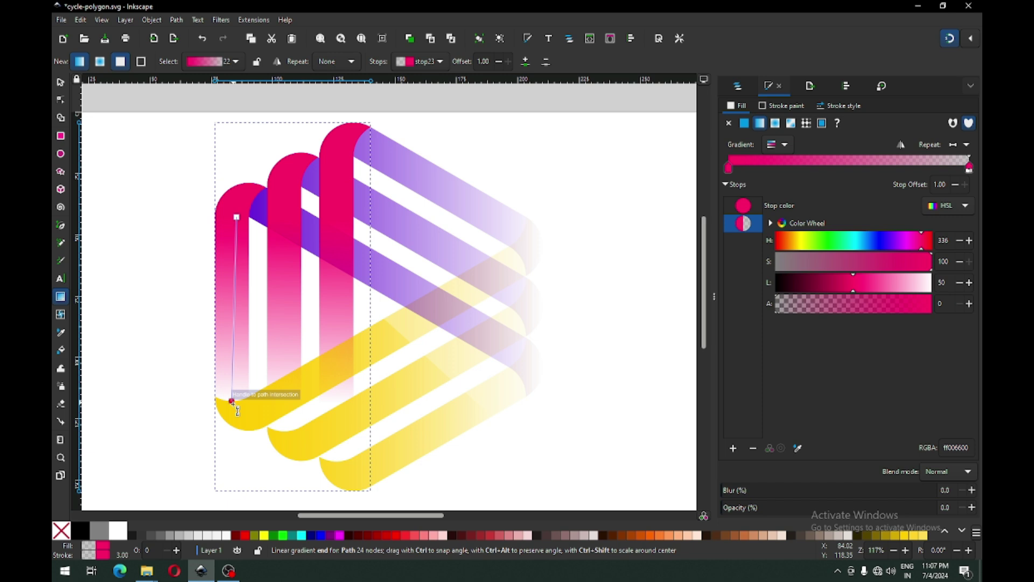
left_click_drag(873, 305, 952, 306)
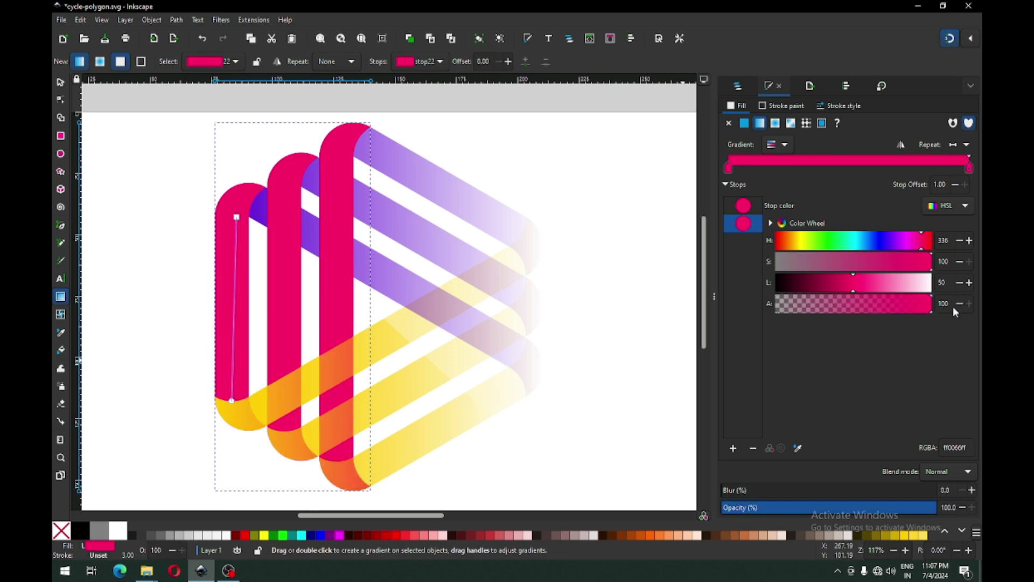
double_click(235, 328)
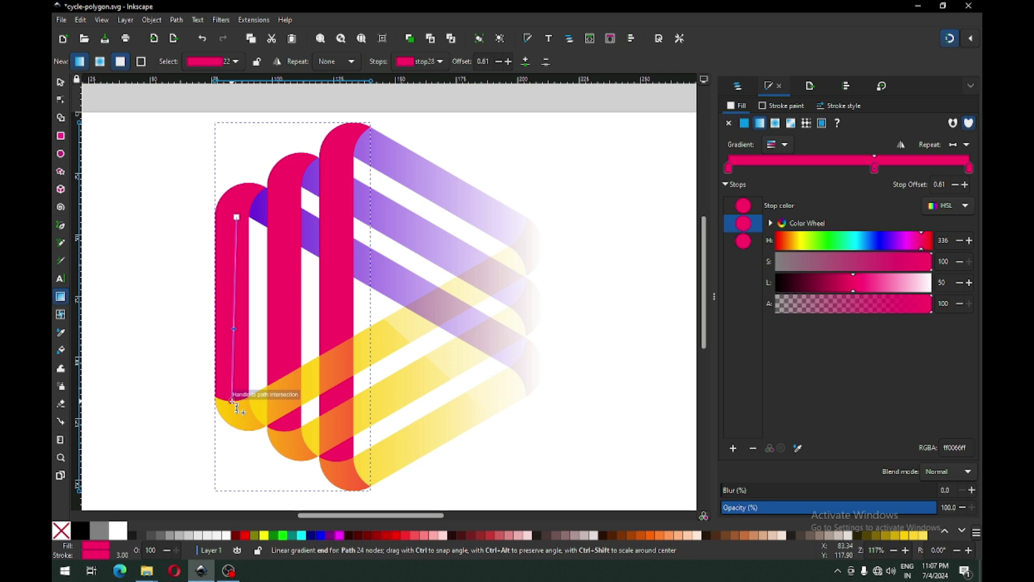
left_click(232, 402)
left_click_drag(842, 289, 836, 288)
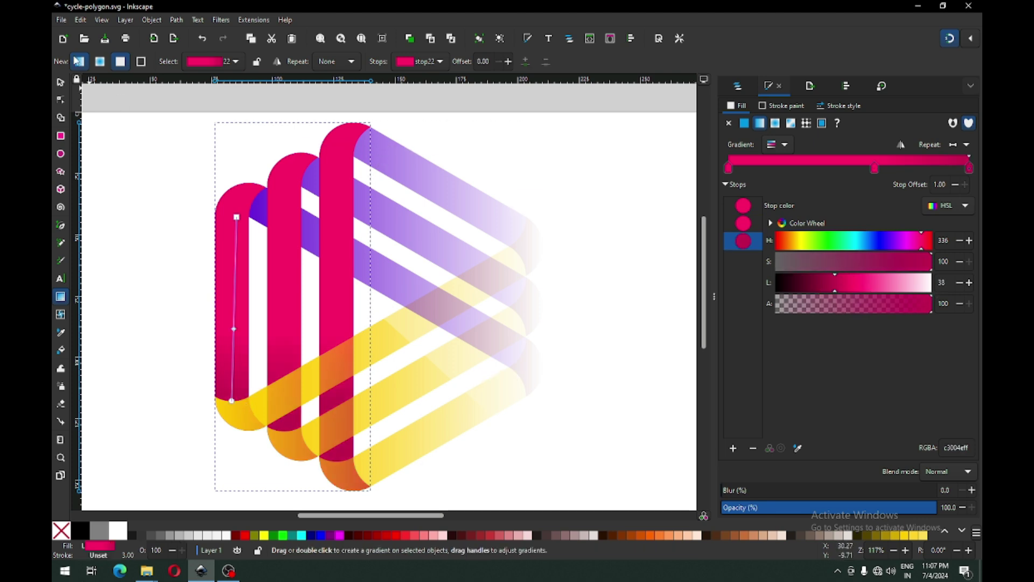
left_click(60, 83)
Save, then draw a new gradient along the full length of the purple strips
left_click(175, 214)
key("ctrl+s")
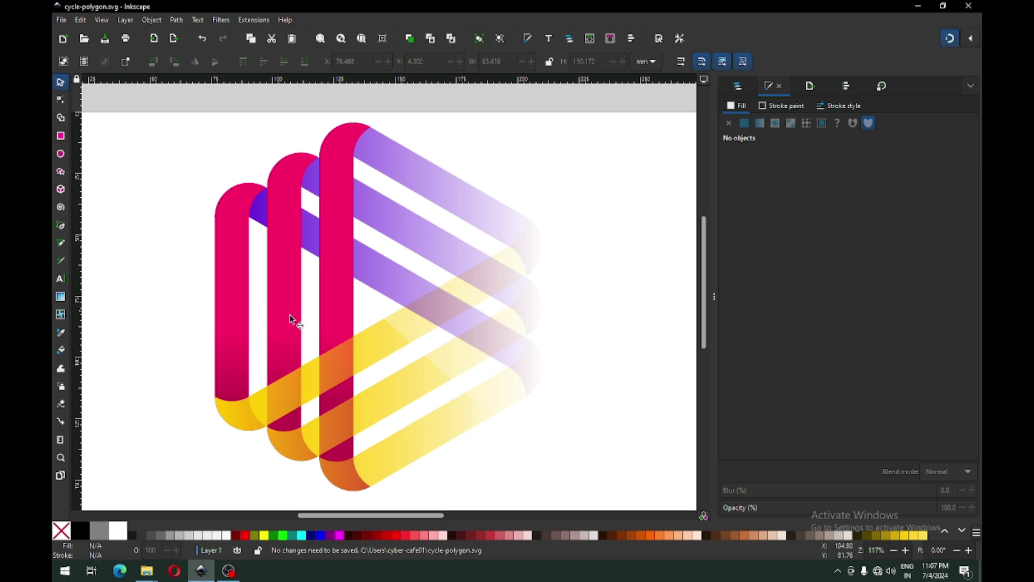
left_click(372, 352)
left_click(413, 225)
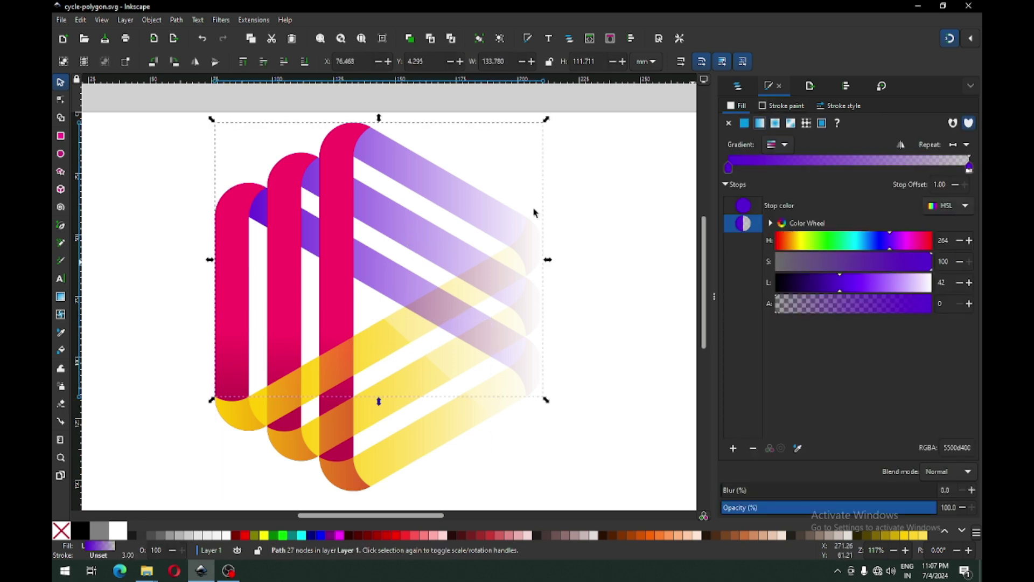
key("g")
left_click_drag(267, 186, 544, 260)
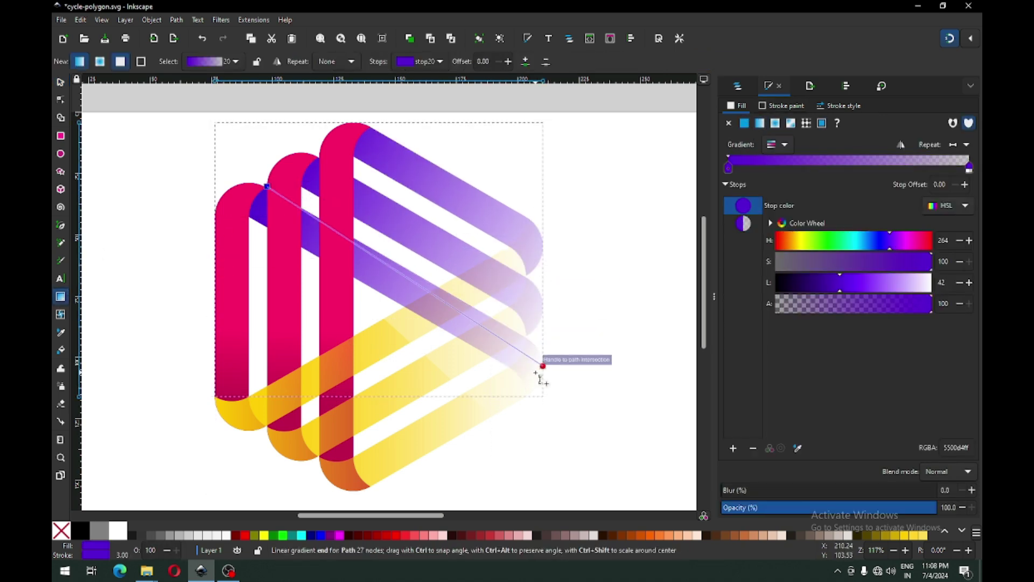
left_click_drag(540, 378, 541, 367)
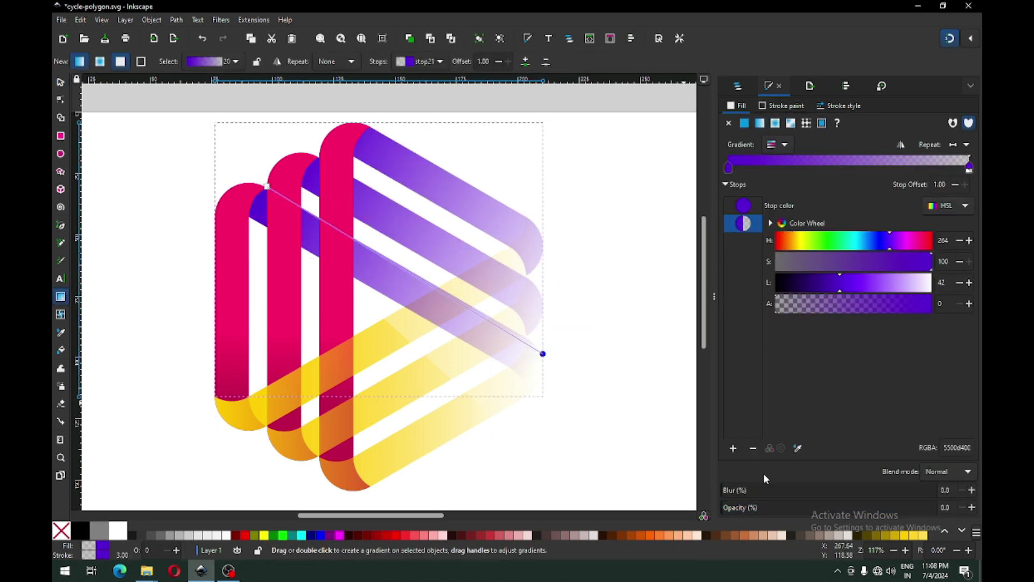
Add a middle stop to the purple gradient, deepen it to violet and brighten the end
double_click(373, 251)
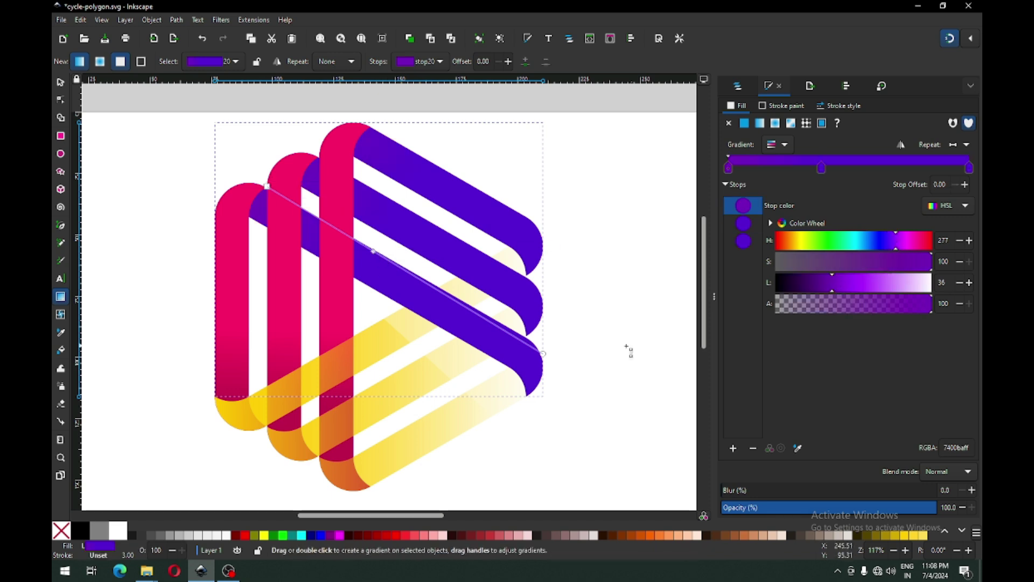
left_click_drag(833, 283, 820, 282)
left_click(864, 286)
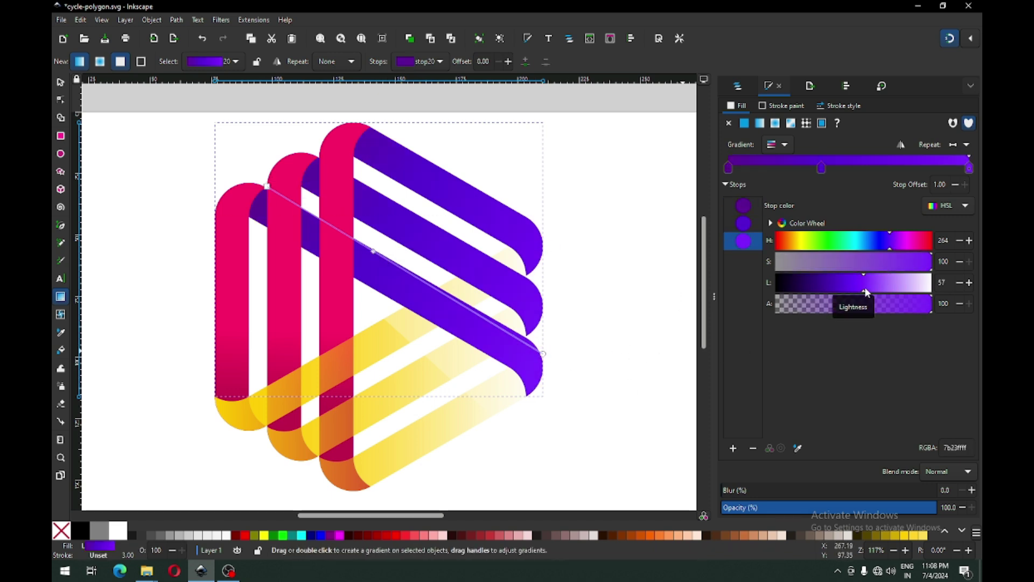
key("s")
Lighten the pink strips' top gradient stop to ff448f and save the drawing
left_click(606, 184)
left_click(345, 227)
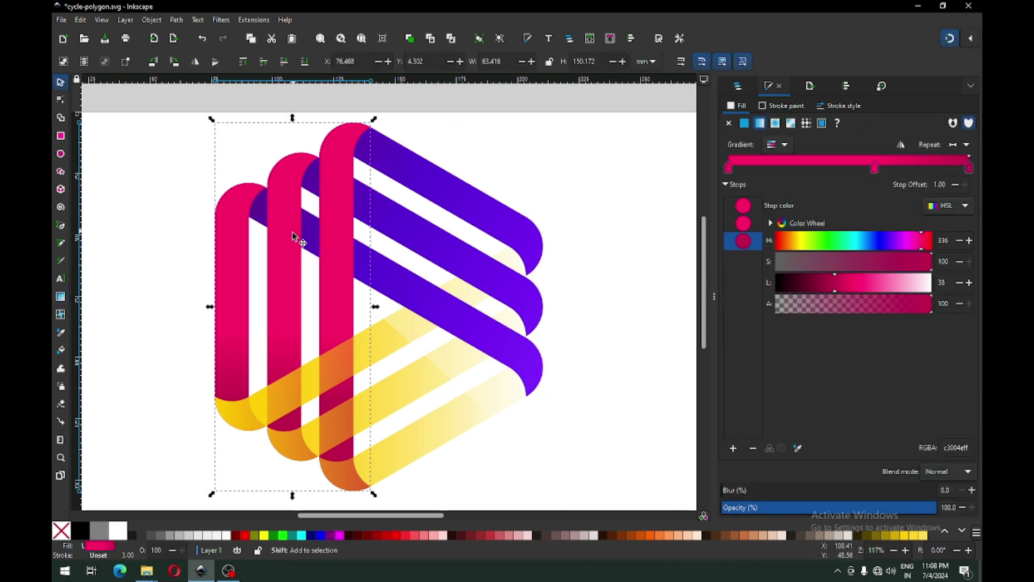
left_click(60, 296)
left_click(874, 282)
key("s")
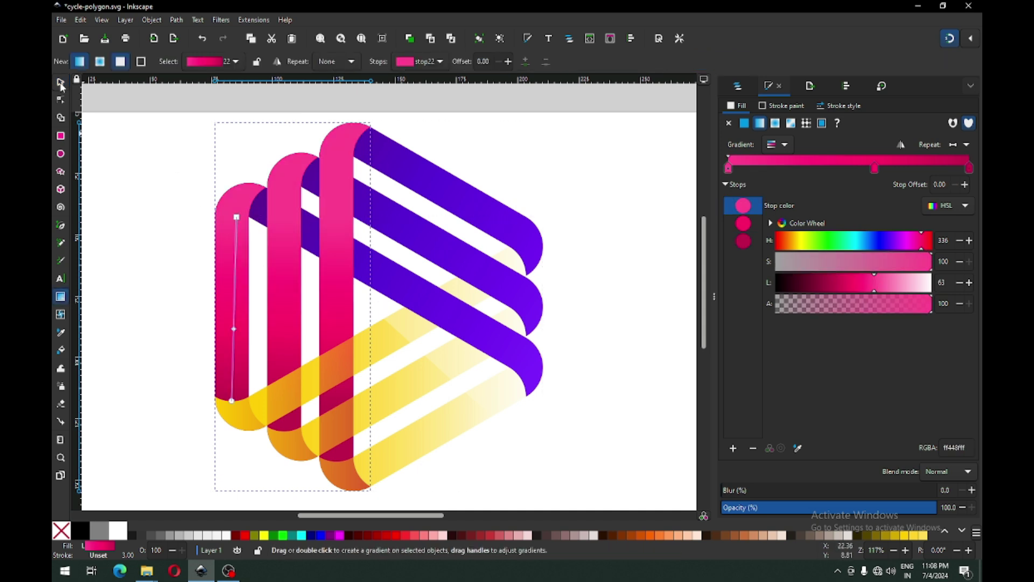
left_click(557, 148)
key("ctrl+s")
Redraw the yellow strips' gradient diagonally, ending at the upper right tip
left_click(515, 392)
key("g")
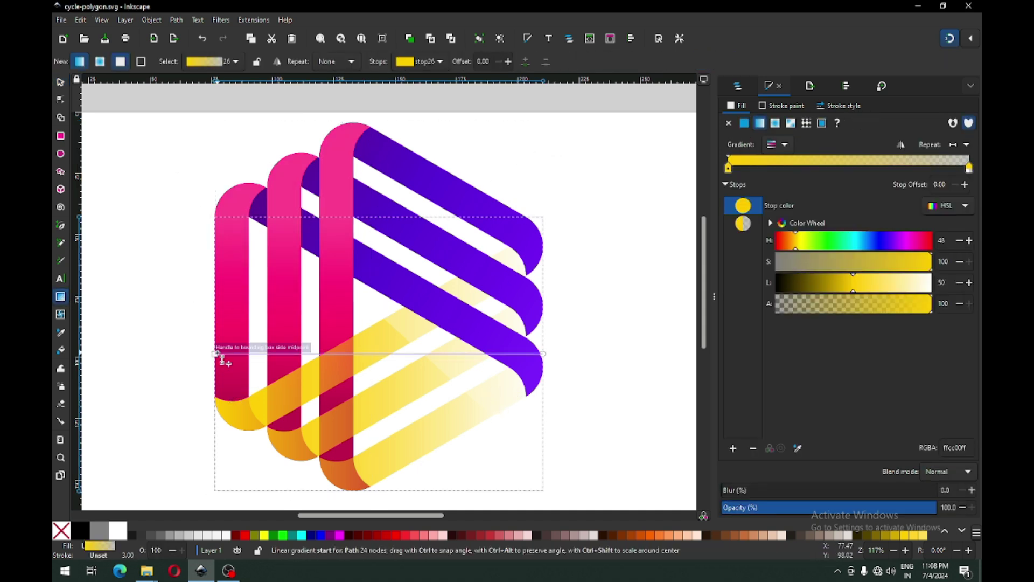
left_click_drag(217, 354, 272, 443)
left_click_drag(542, 354, 527, 289)
left_click(532, 281)
left_click(931, 303)
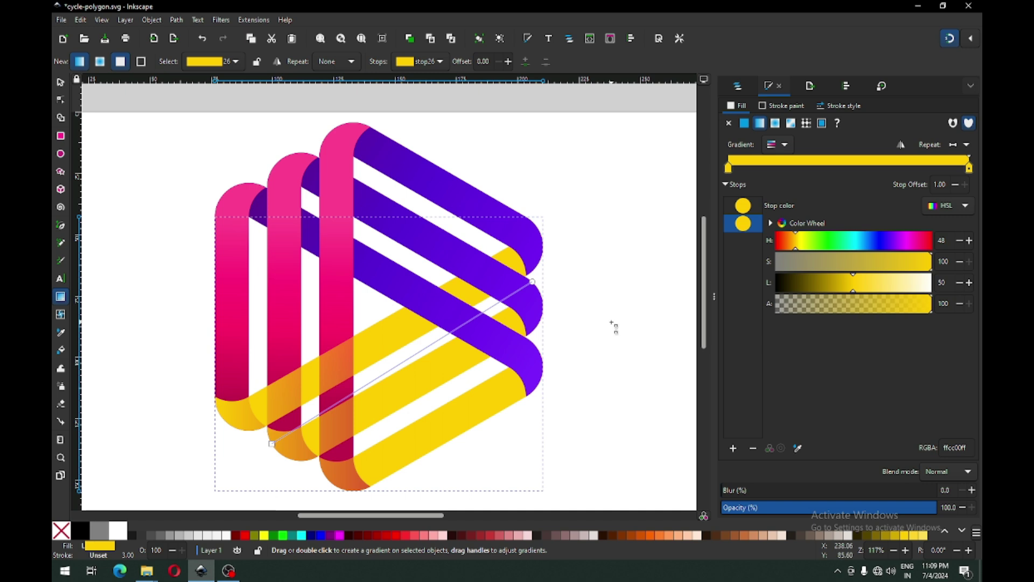
key("ctrl+z")
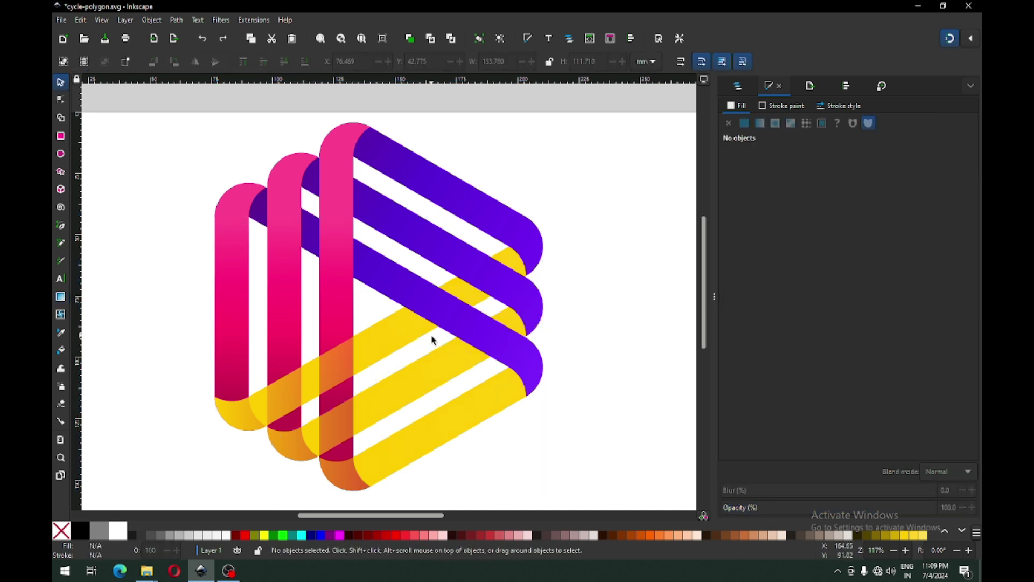
left_click(411, 305)
left_click_drag(532, 282, 543, 305)
Add a middle stop and shift the yellow gradient's end colour to orange cf5c00
double_click(444, 356)
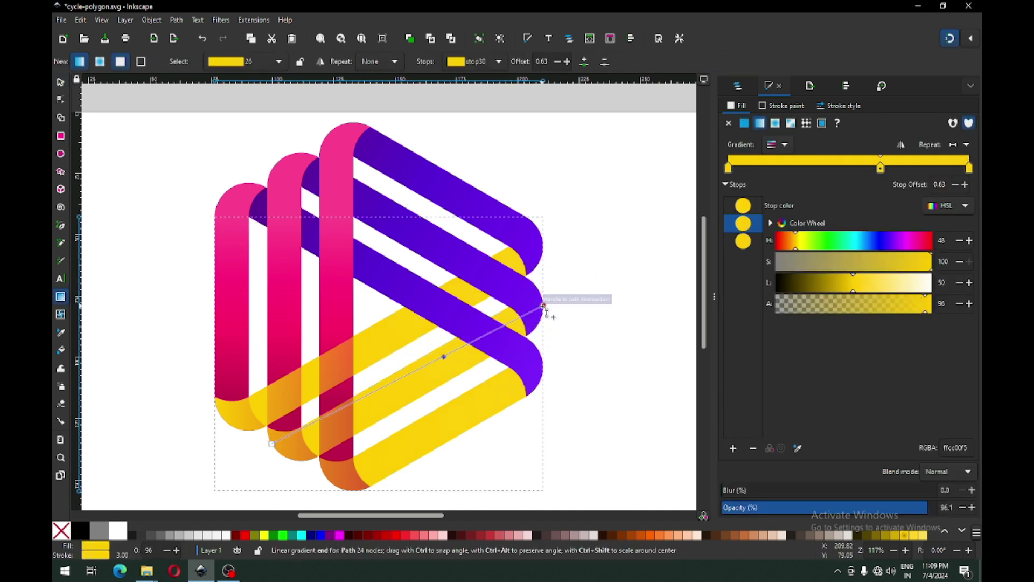
left_click(838, 282)
left_click_drag(818, 247, 790, 246)
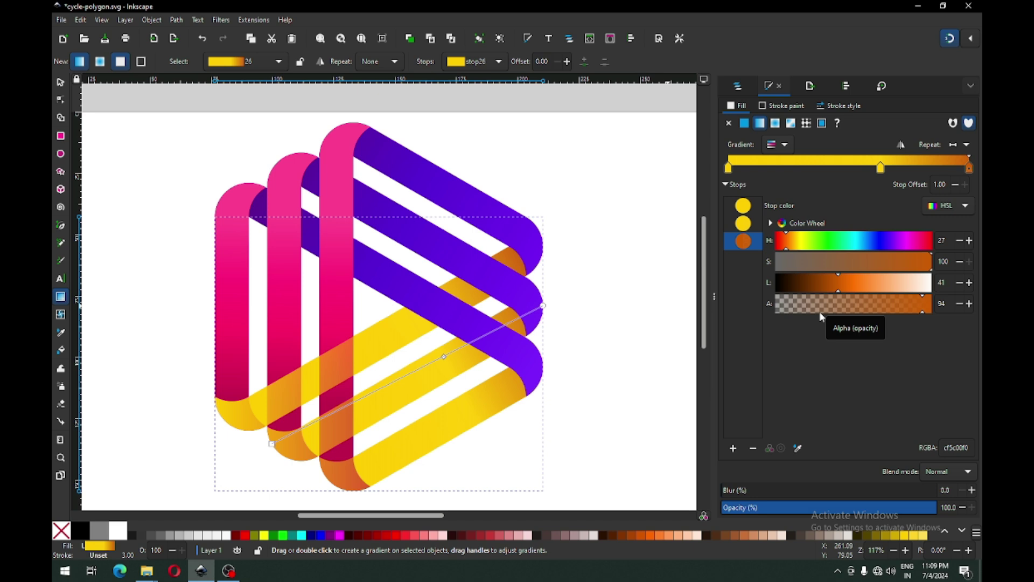
left_click(272, 443)
left_click(60, 82)
Give the lower yellow strip a short shading gradient ending near the purple band overlap
left_click(300, 450)
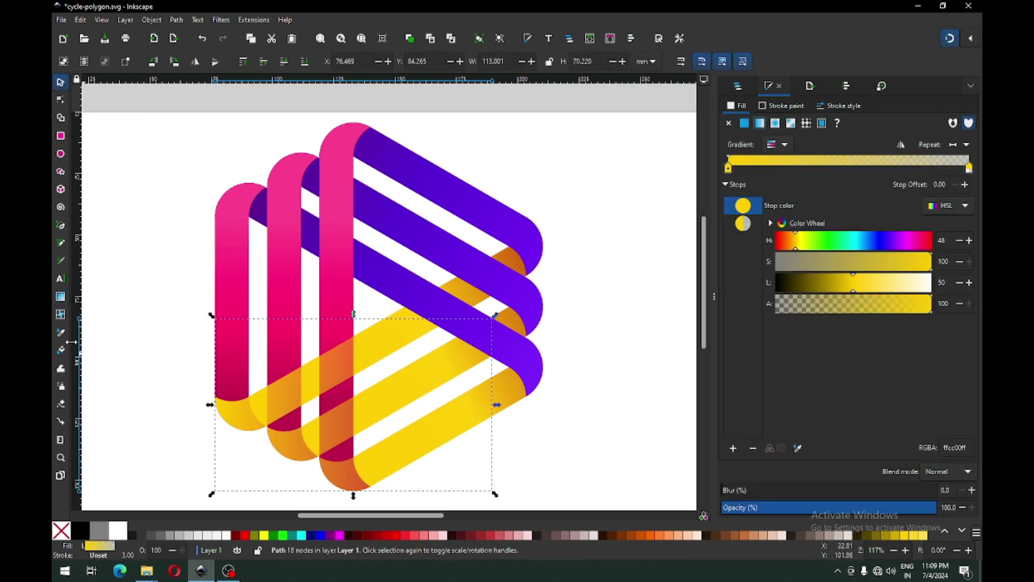
left_click(60, 297)
left_click_drag(492, 405, 427, 377)
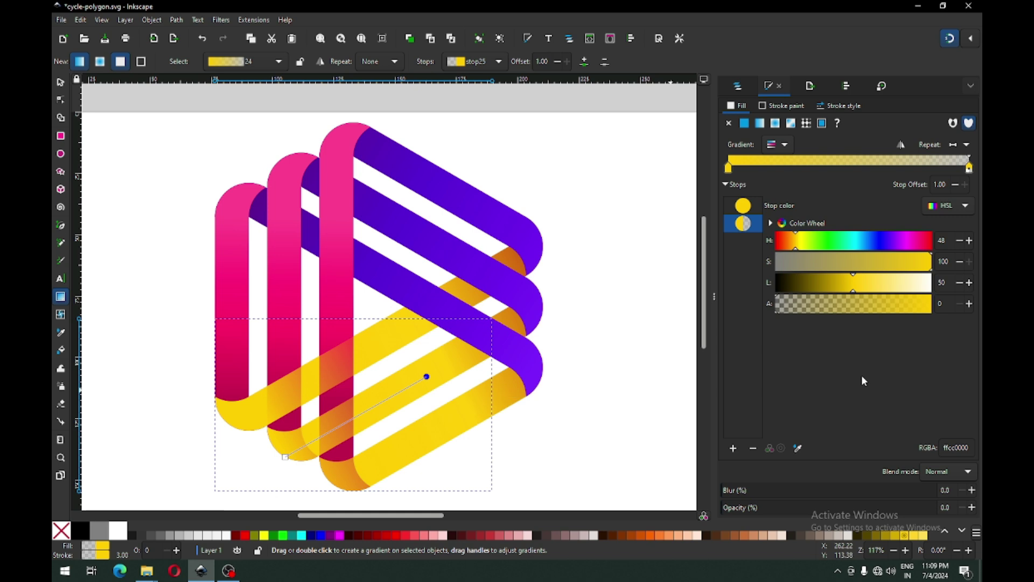
left_click_drag(285, 457, 371, 408)
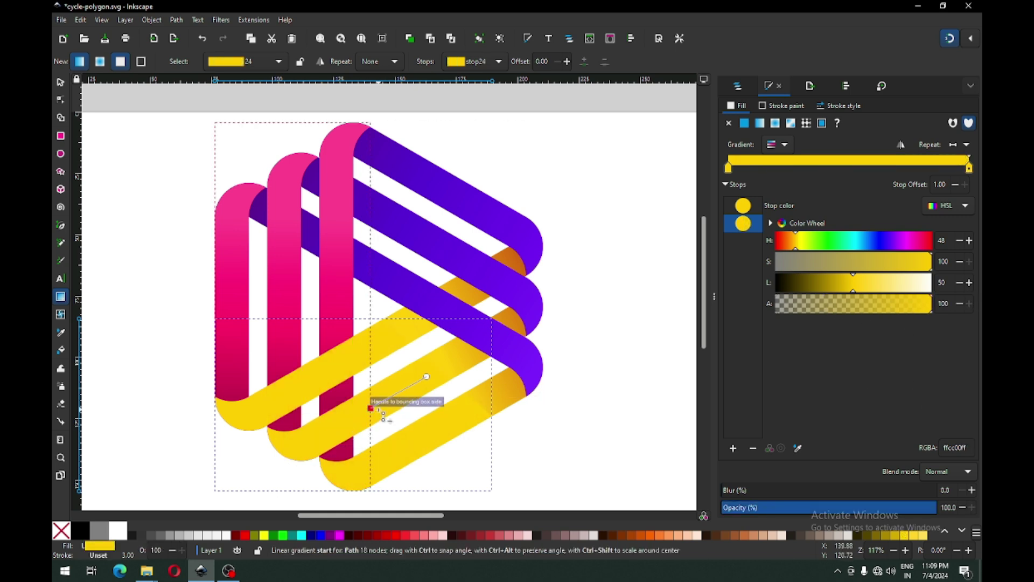
left_click_drag(427, 377, 363, 391)
key("Escape")
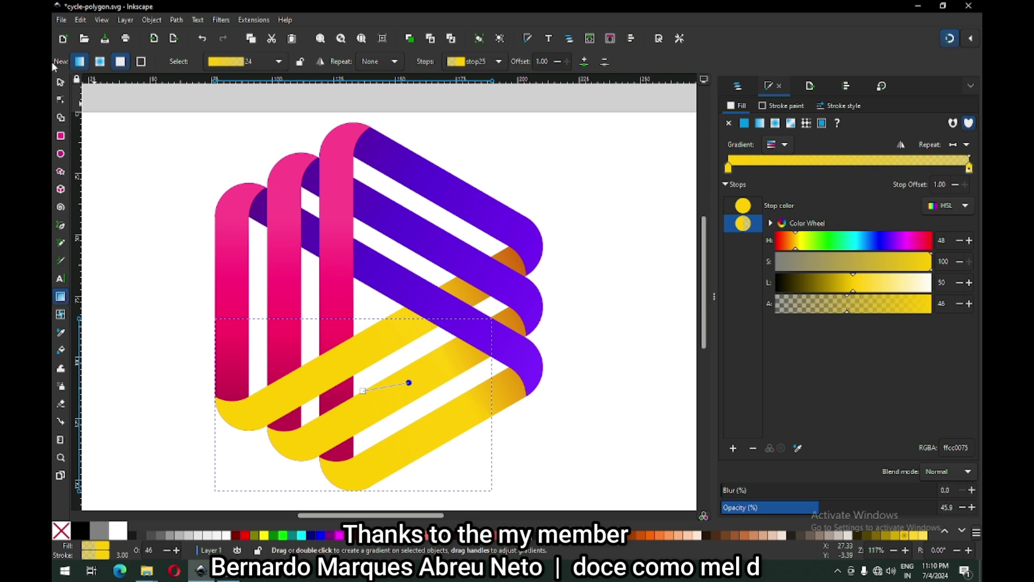
Deselect everything and save the finished logo
key("s")
key("Escape")
key("ctrl+s")
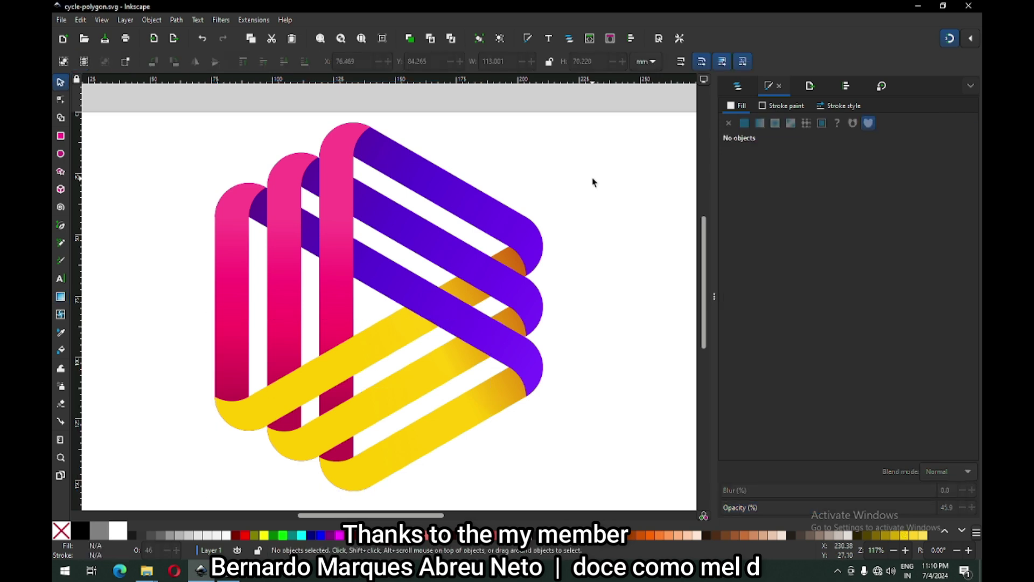